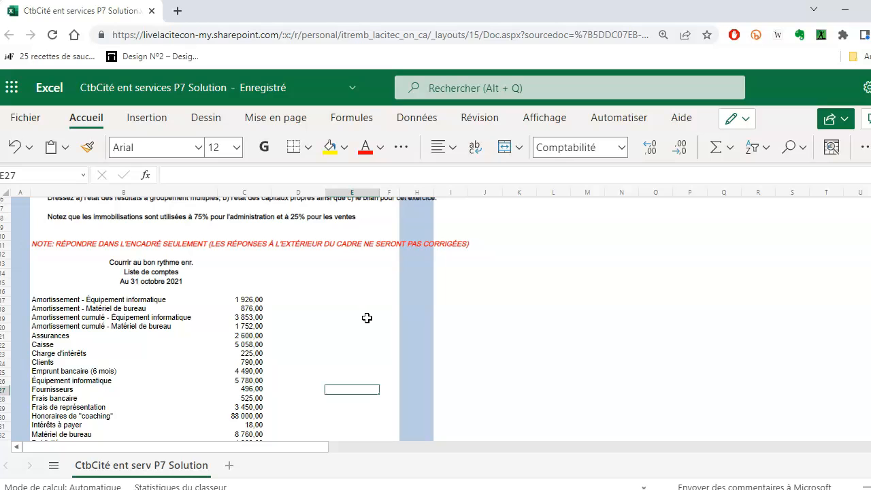
# - Switch to the blank Word document and enter the text PAGE TITRE at the start of the first page
pyautogui.scroll(-3, 266, 204)
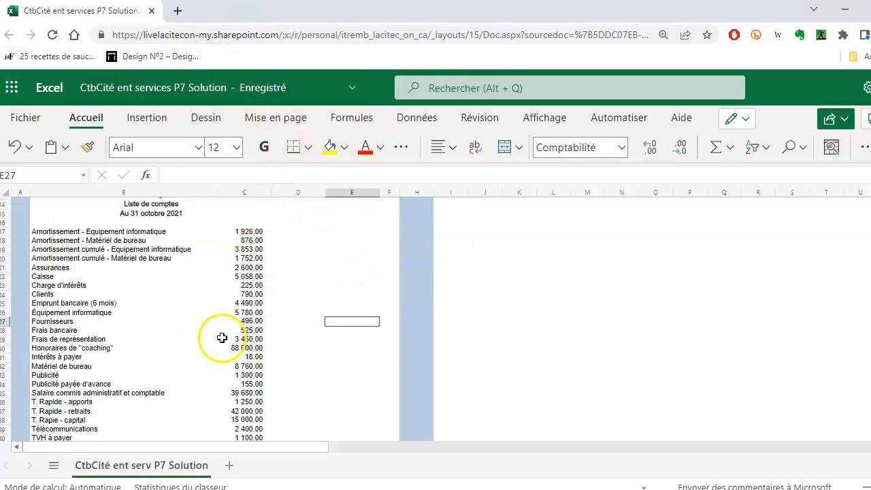
pyautogui.scroll(3, 287, 343)
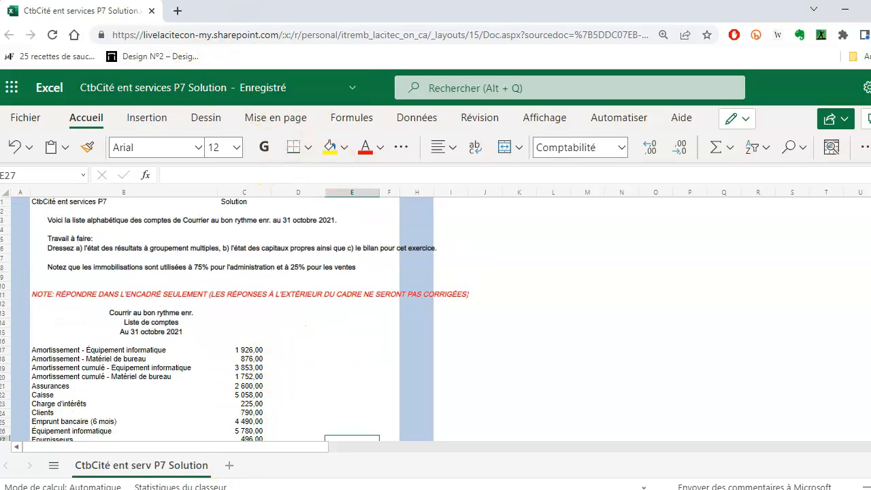
pyautogui.moveTo(111, 489)
pyautogui.click(116, 469)
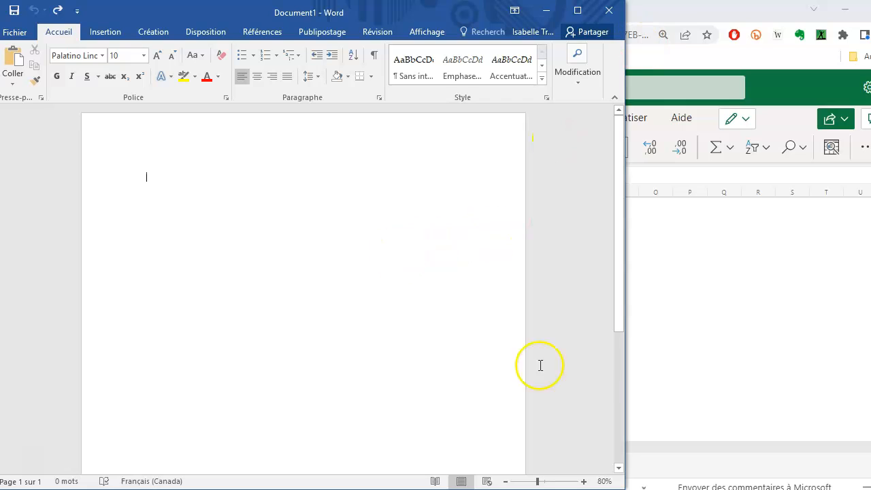
pyautogui.scroll(-3, 334, 301)
pyautogui.scroll(3, 320, 272)
pyautogui.scroll(-3, 311, 251)
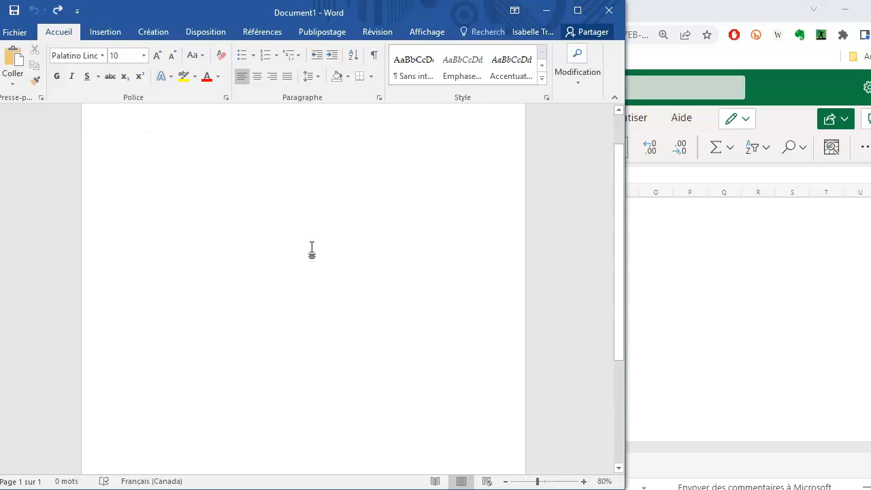
pyautogui.scroll(3, 312, 250)
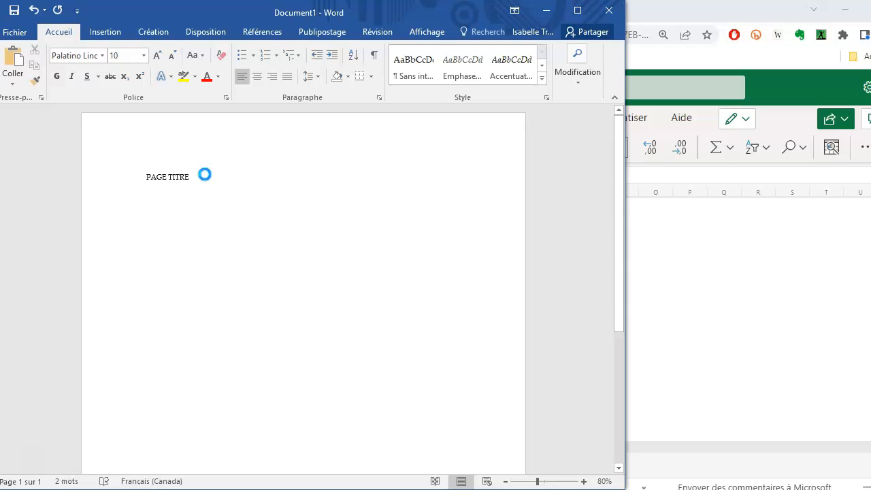
# - Insert a page break after PAGE TITRE to start a second page
pyautogui.click(108, 31)
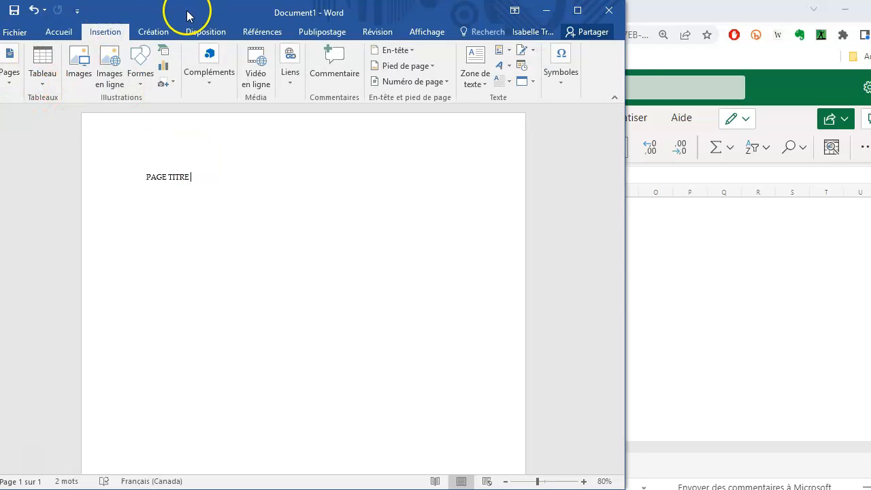
pyautogui.moveTo(187, 15); pyautogui.dragTo(224, 13)
pyautogui.click(52, 87)
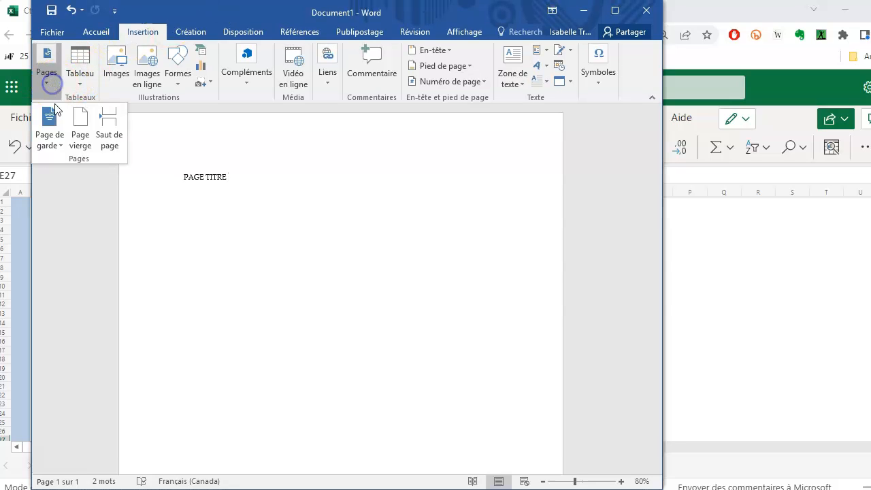
pyautogui.click(108, 138)
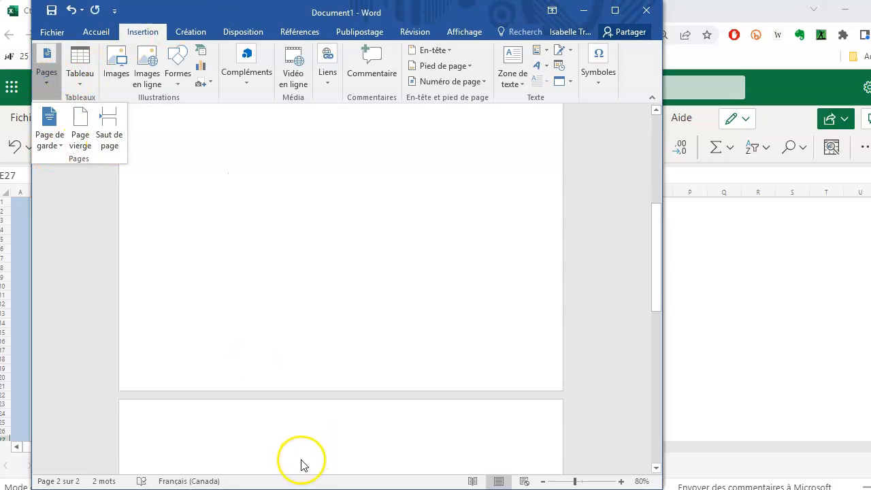
pyautogui.click(281, 363)
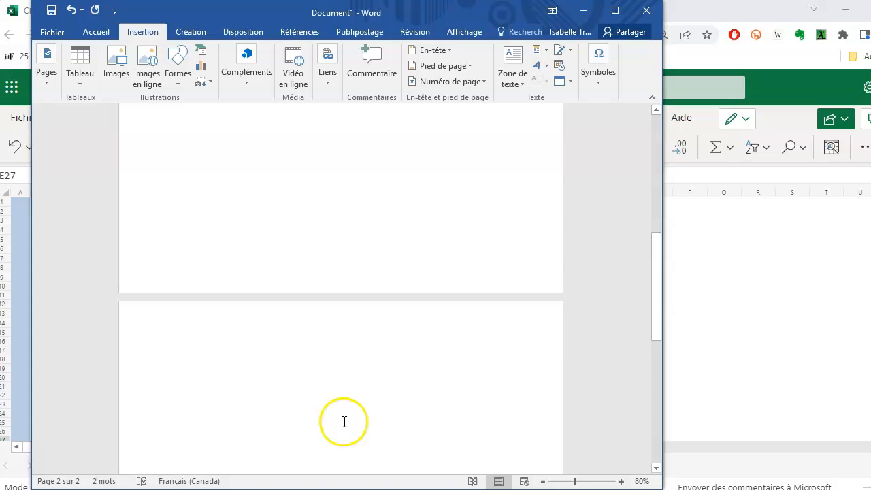
# - Switch back to the online Excel workbook and locate the income statement (État des résultats) under part a)
pyautogui.click(713, 321)
pyautogui.scroll(-15, 228, 336)
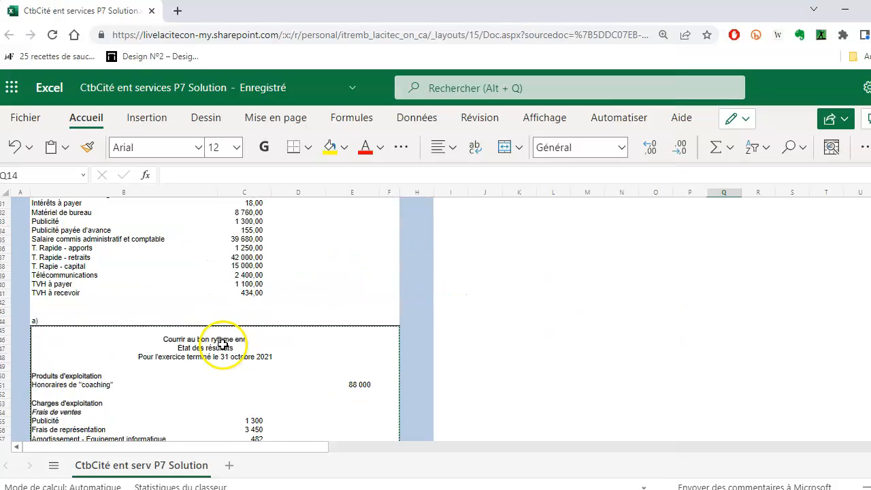
pyautogui.scroll(8, 225, 340)
pyautogui.scroll(2, 242, 302)
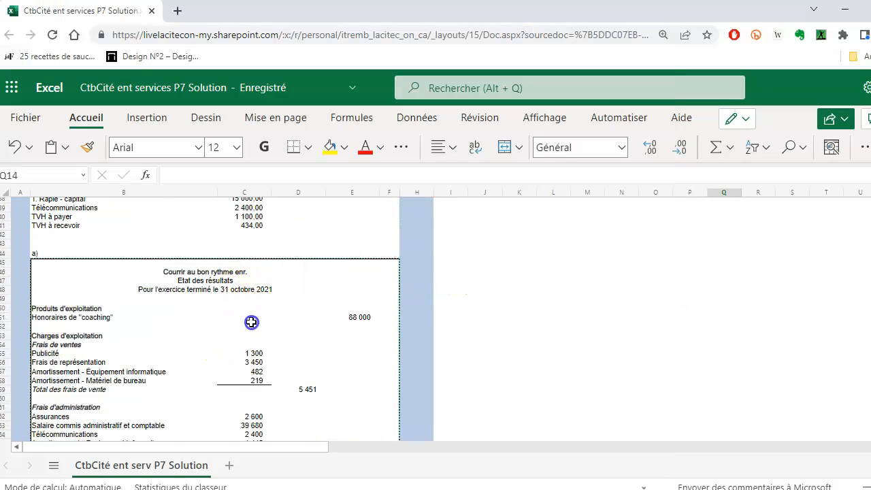
pyautogui.click(245, 326)
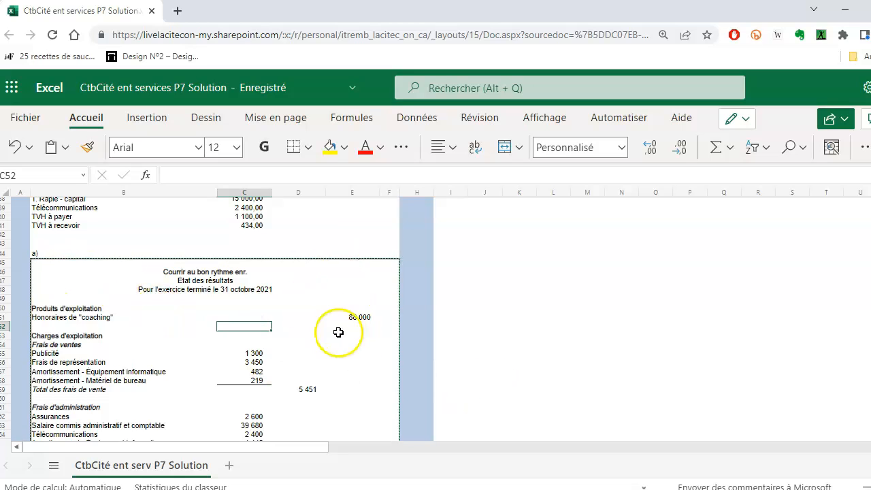
pyautogui.moveTo(68, 269); pyautogui.dragTo(62, 269)
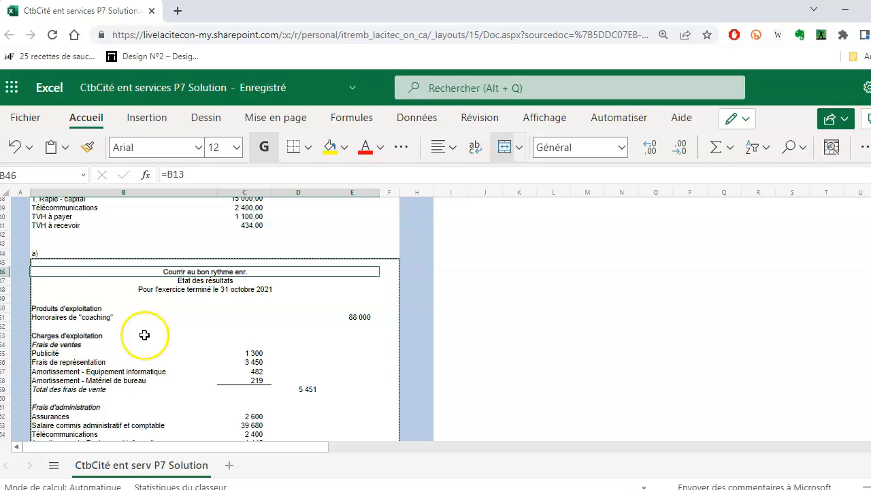
# - Download a copy of the workbook to the computer and open it in desktop Excel in a maximized window
pyautogui.click(24, 117)
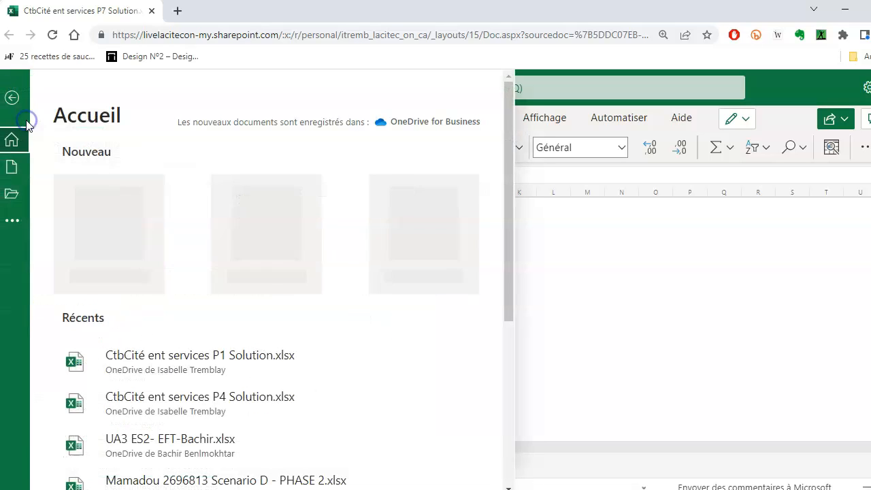
pyautogui.click(13, 219)
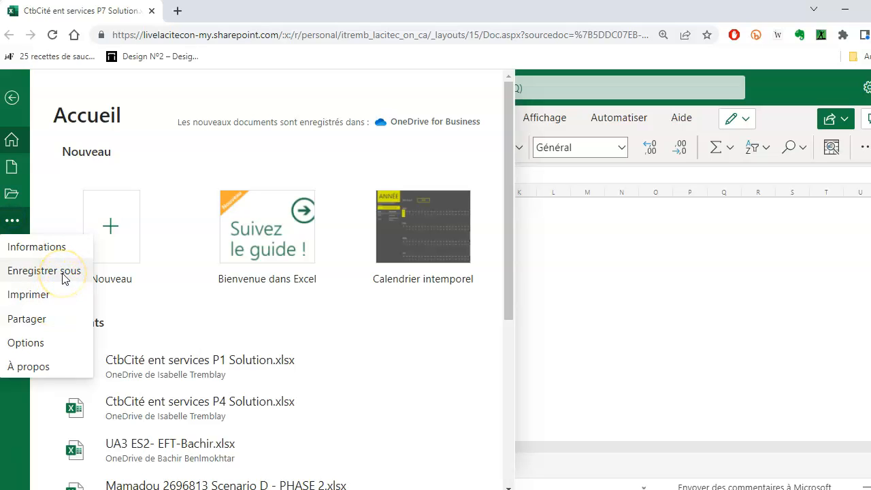
pyautogui.click(63, 272)
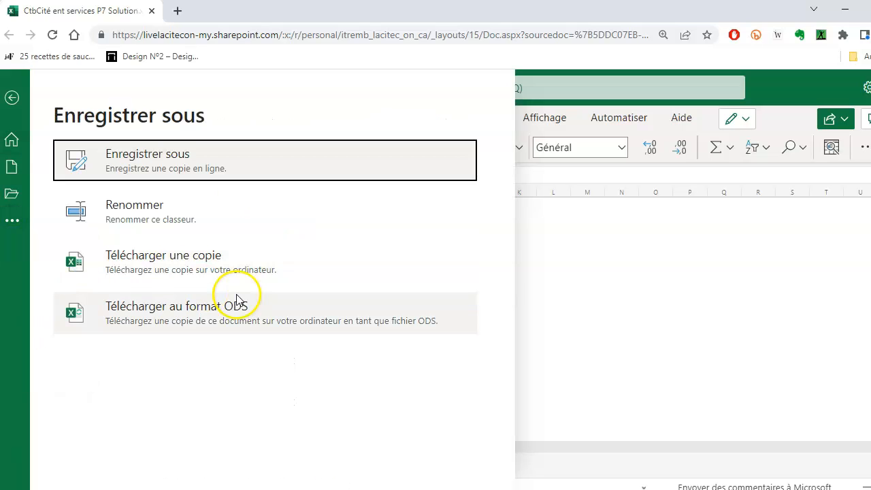
pyautogui.click(217, 267)
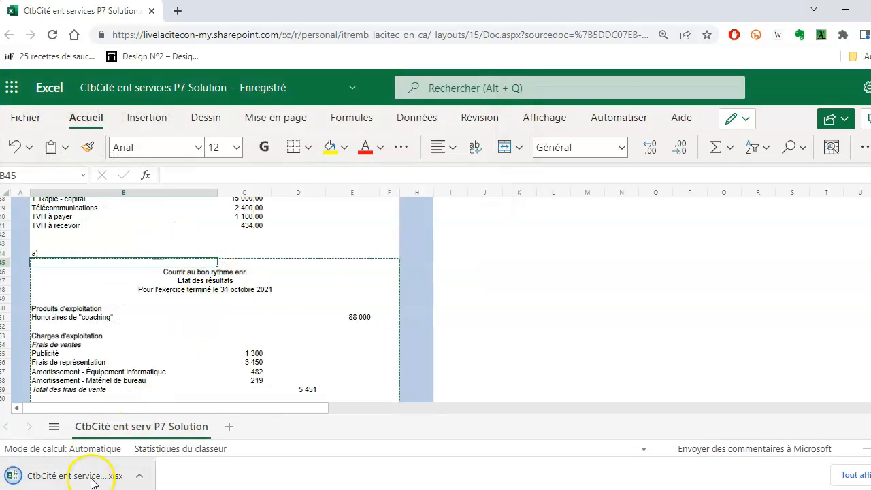
pyautogui.click(93, 478)
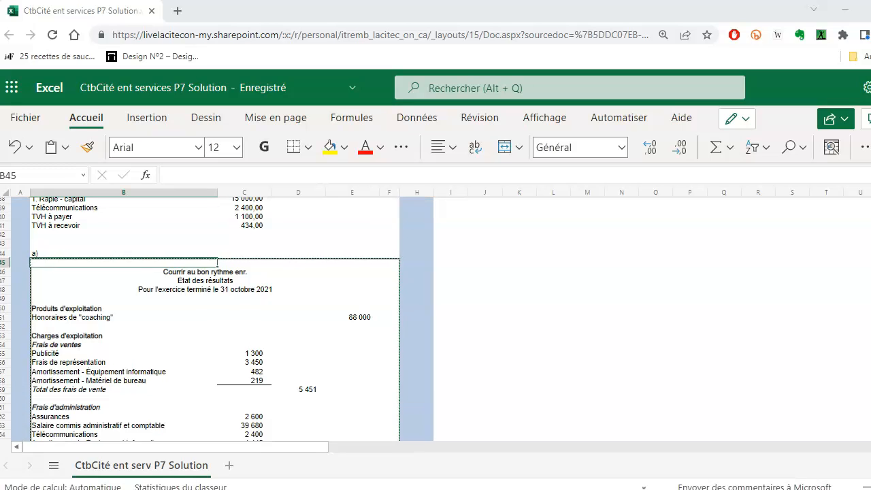
pyautogui.moveTo(870, 245); pyautogui.dragTo(471, 46)
pyautogui.click(594, 34)
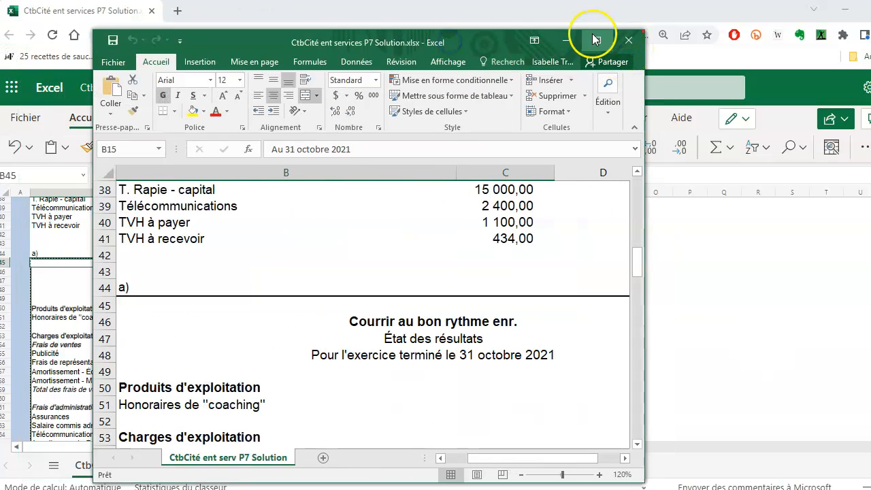
# - Copy the whole framed income statement, cells B45 to F79, in the downloaded workbook
pyautogui.click(251, 360)
pyautogui.scroll(-8, 251, 361)
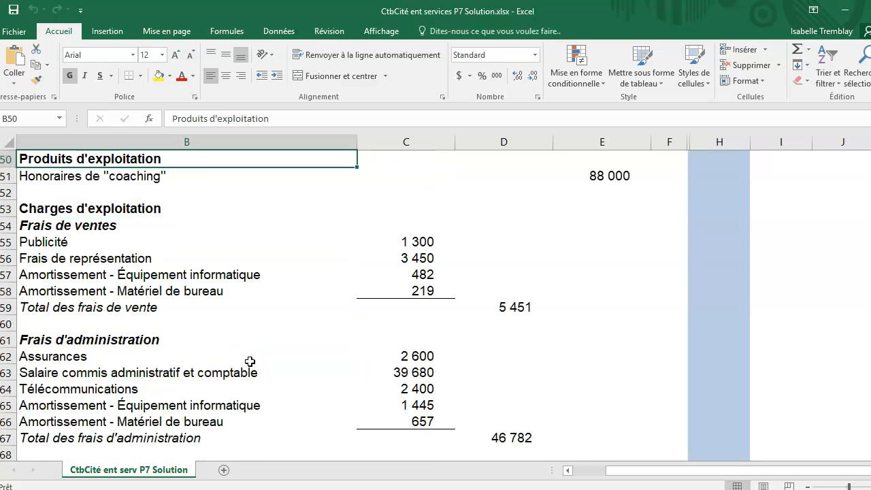
pyautogui.moveTo(674, 439); pyautogui.dragTo(61, 176)
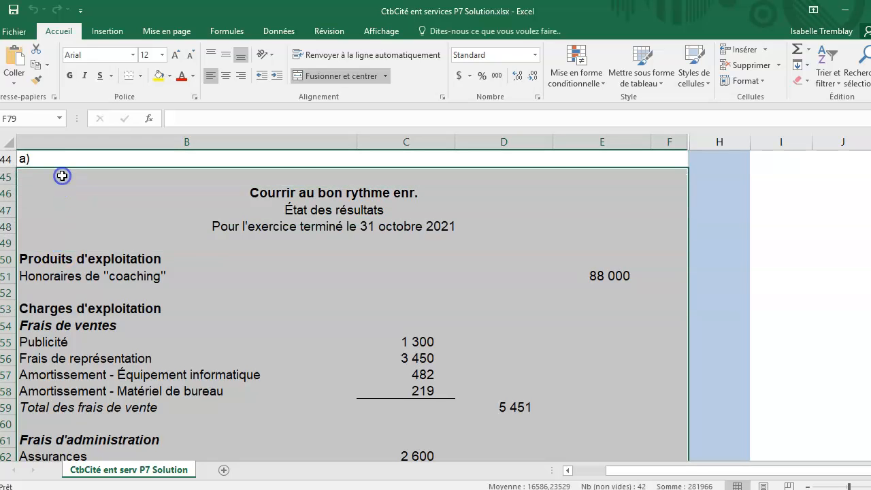
pyautogui.hotkey('ctrl', 'c')
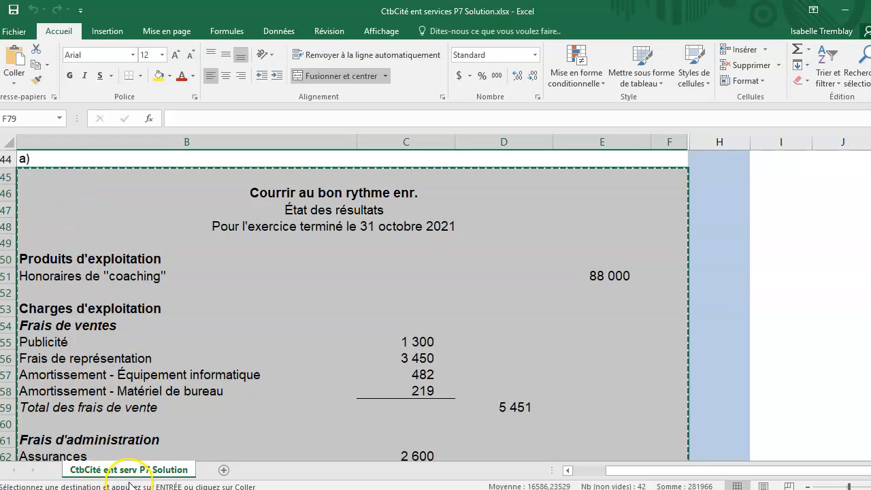
# - Switch to the Word document and paste the copied income statement as a picture on the second page
pyautogui.hotkey('alt', 'Tab')
pyautogui.scroll(6, 224, 250)
pyautogui.scroll(-5, 228, 256)
pyautogui.scroll(-3, 229, 256)
pyautogui.rightClick(206, 287)
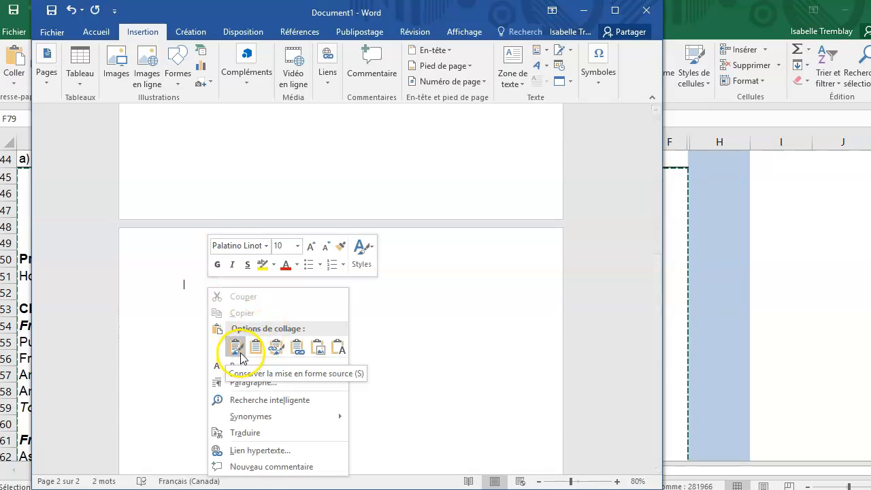
pyautogui.click(320, 349)
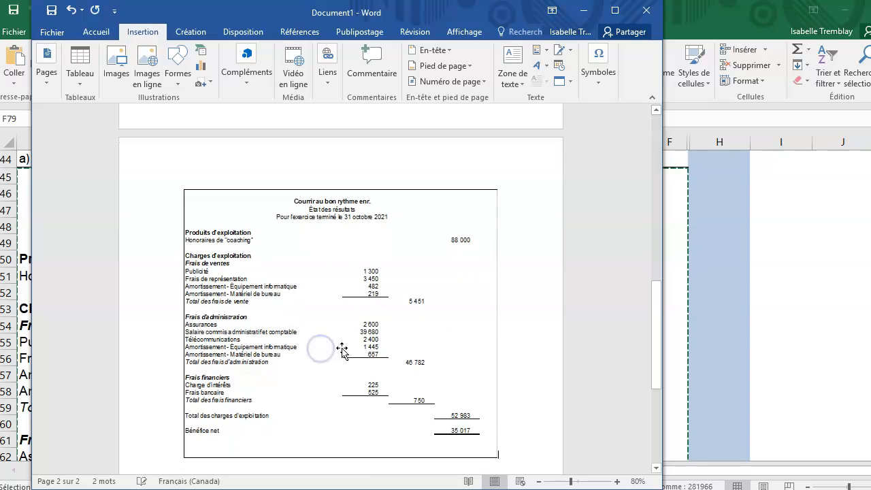
# - Enlarge the pasted income statement picture proportionally so that it extends slightly past the page's right margin
pyautogui.click(416, 344)
pyautogui.scroll(-2, 427, 353)
pyautogui.scroll(2, 416, 328)
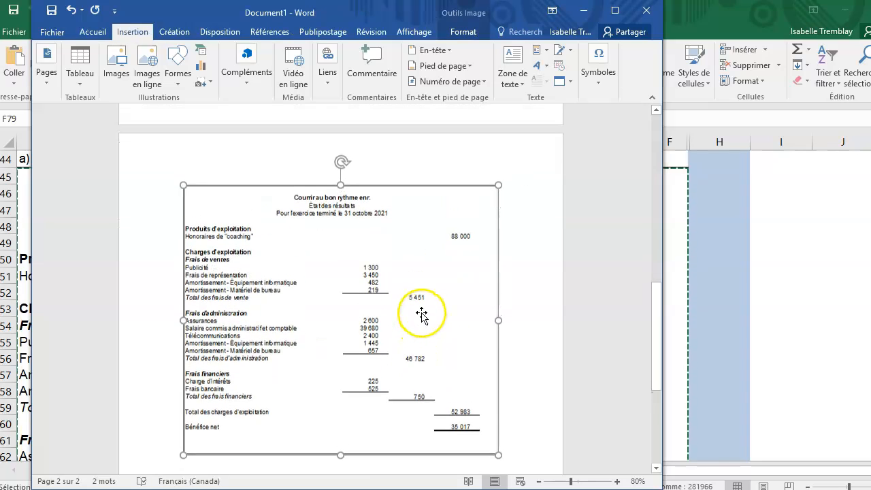
pyautogui.rightClick(422, 314)
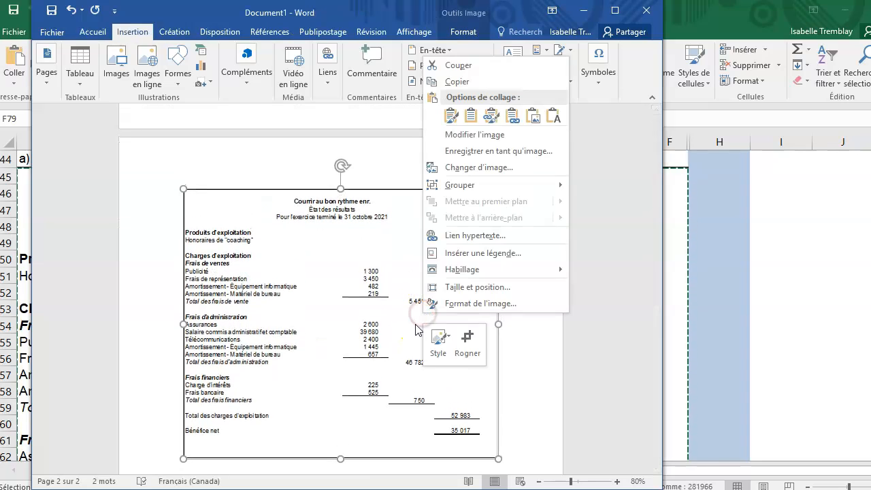
pyautogui.click(370, 278)
pyautogui.scroll(-2, 483, 385)
pyautogui.moveTo(498, 408); pyautogui.dragTo(519, 428)
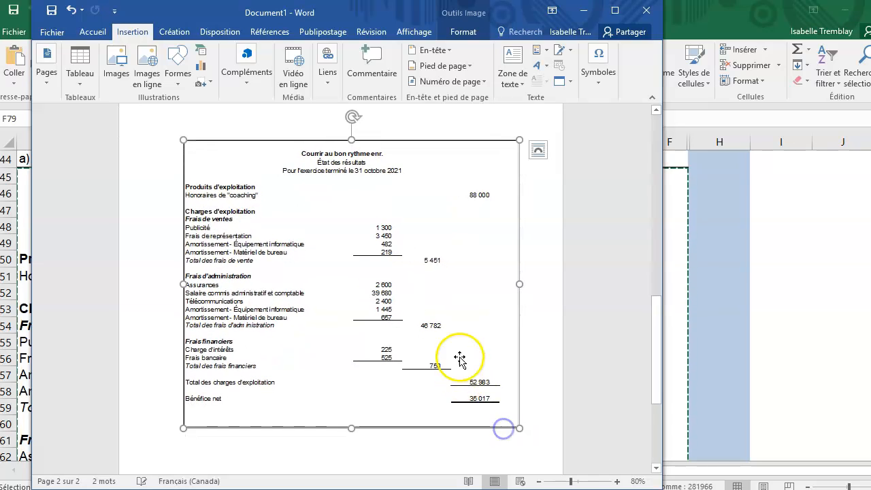
pyautogui.scroll(1, 398, 356)
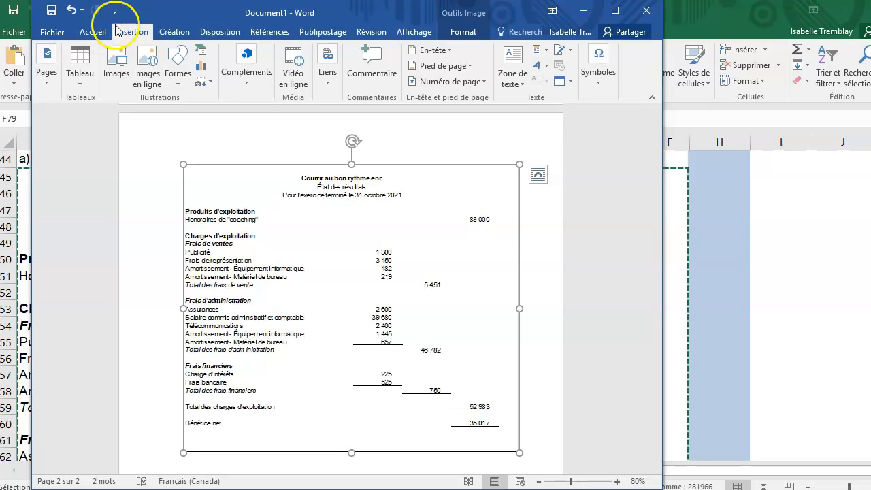
# - Set the document margins to the narrow preset (Étroites), 1,27 cm on every side
pyautogui.click(211, 35)
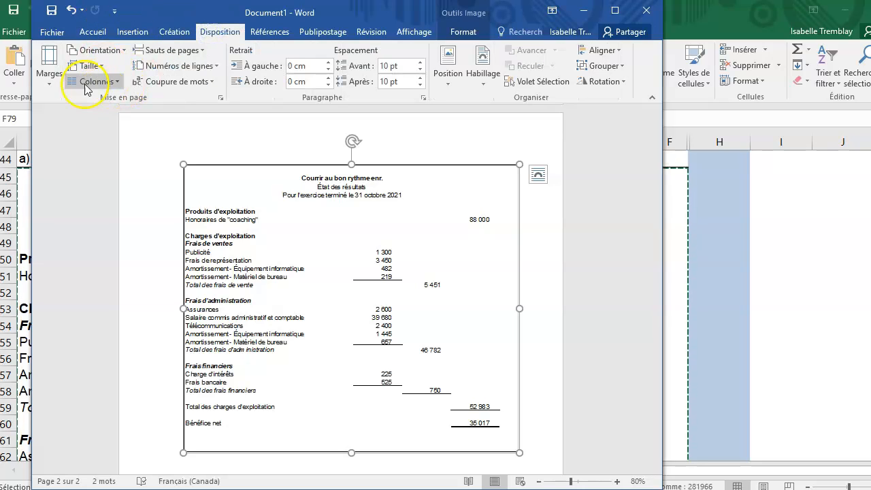
pyautogui.click(49, 83)
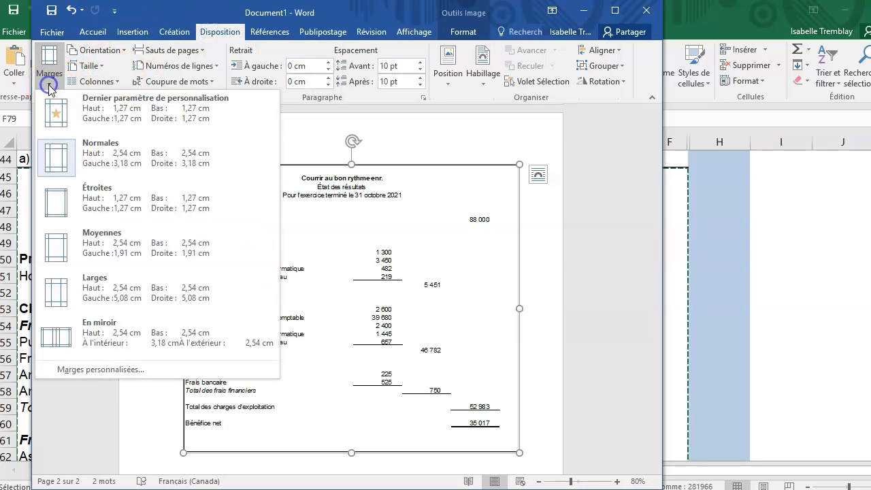
pyautogui.click(99, 207)
# - Enlarge the income statement picture proportionally to fill the page width and check how it fits the page
pyautogui.scroll(-2, 514, 319)
pyautogui.moveTo(480, 378); pyautogui.dragTo(542, 436)
pyautogui.scroll(5, 525, 285)
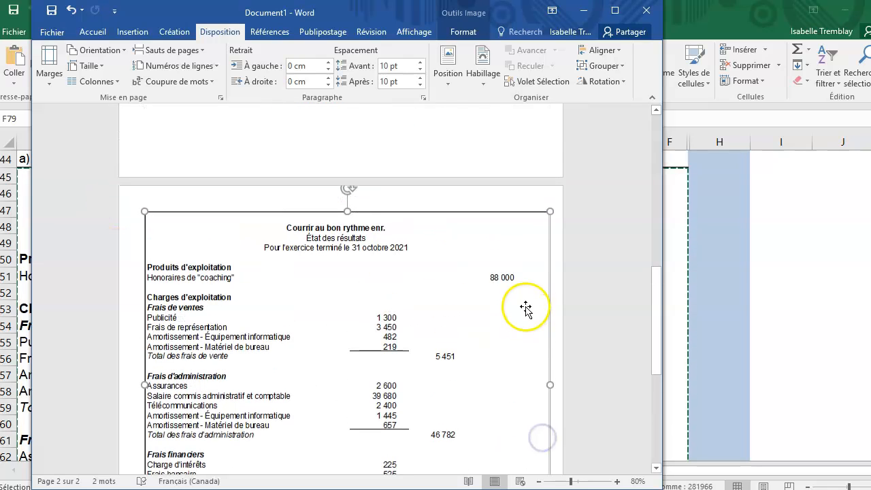
pyautogui.scroll(-4, 445, 371)
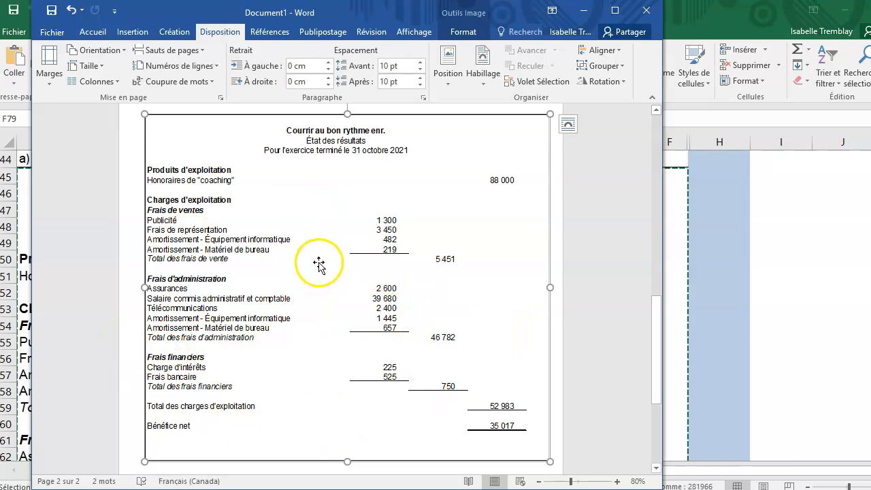
pyautogui.scroll(2, 319, 264)
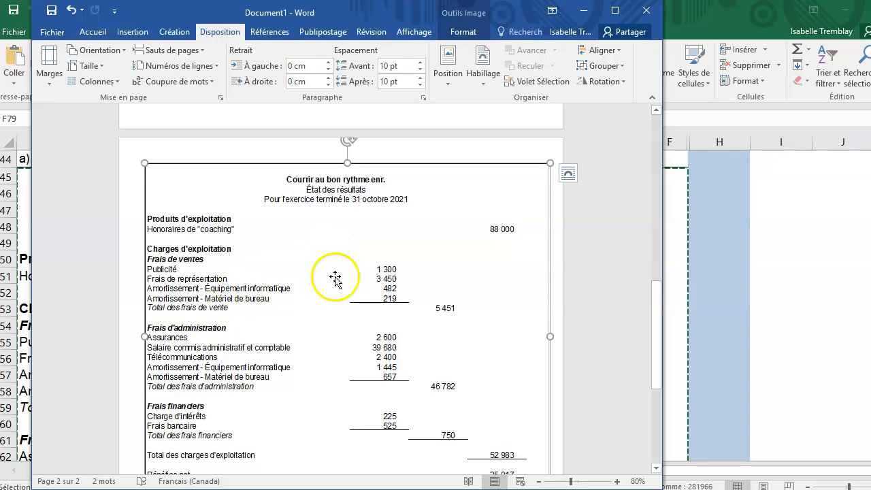
pyautogui.scroll(-3, 379, 324)
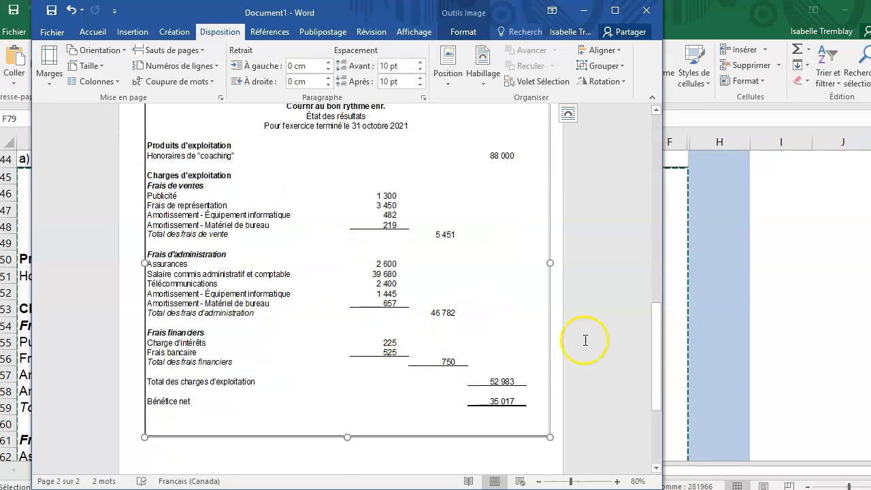
pyautogui.scroll(2, 342, 326)
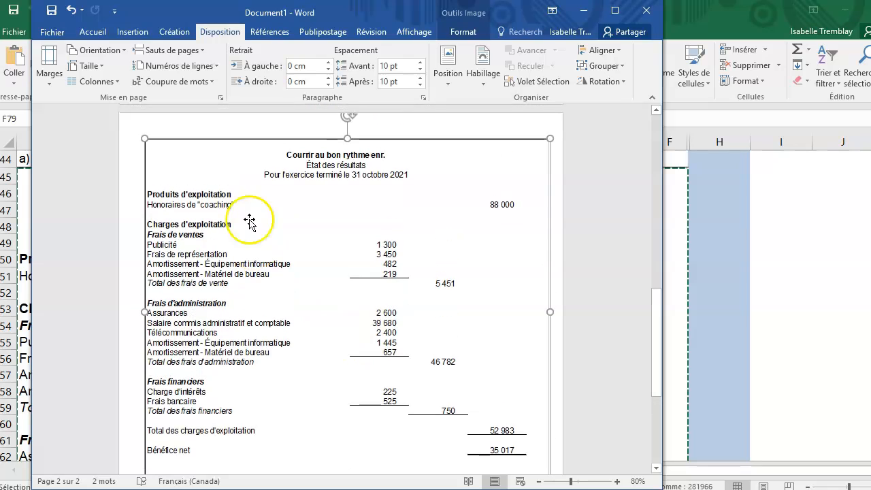
# - Insert a page break below the income statement picture to start a third page
pyautogui.scroll(-4, 486, 372)
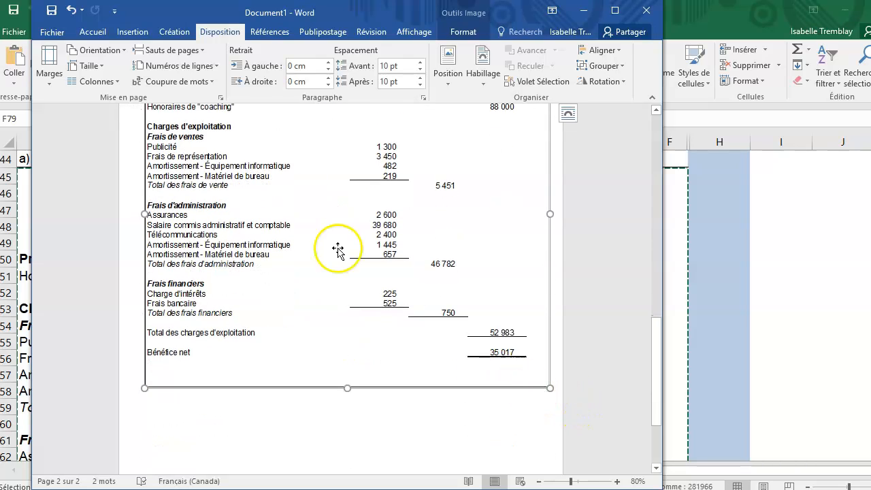
pyautogui.scroll(4, 338, 250)
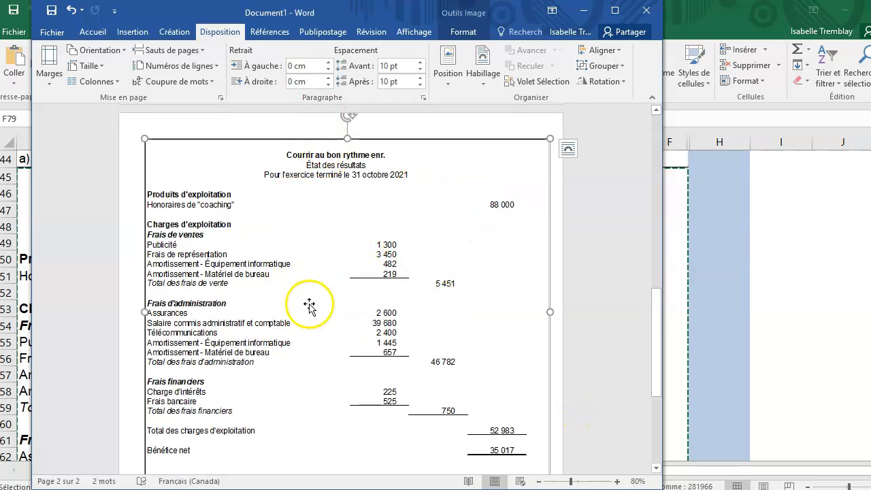
pyautogui.scroll(-9, 340, 334)
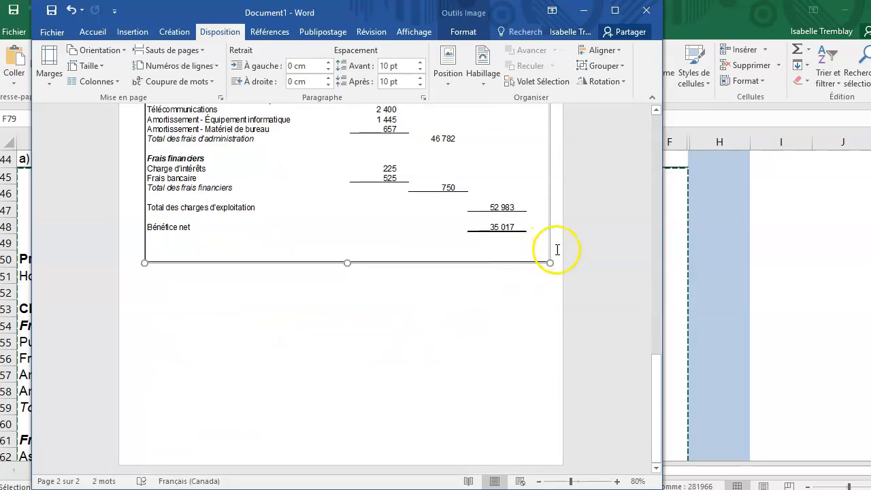
pyautogui.click(538, 288)
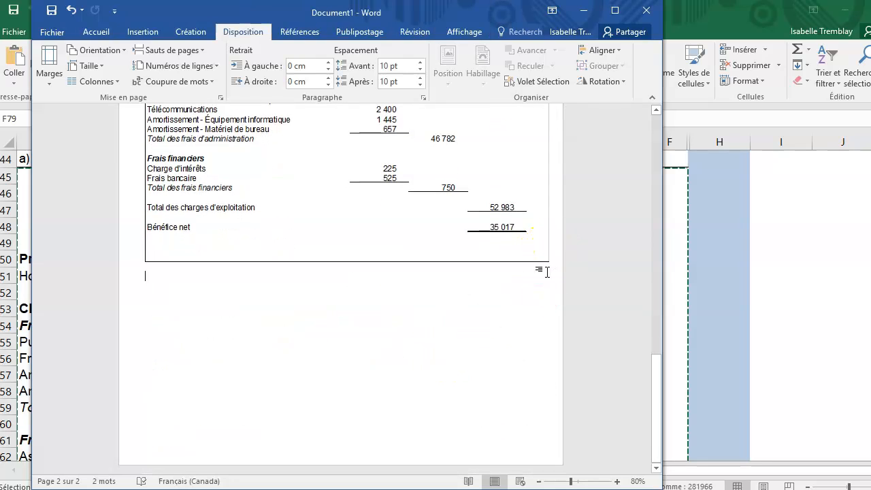
pyautogui.click(146, 34)
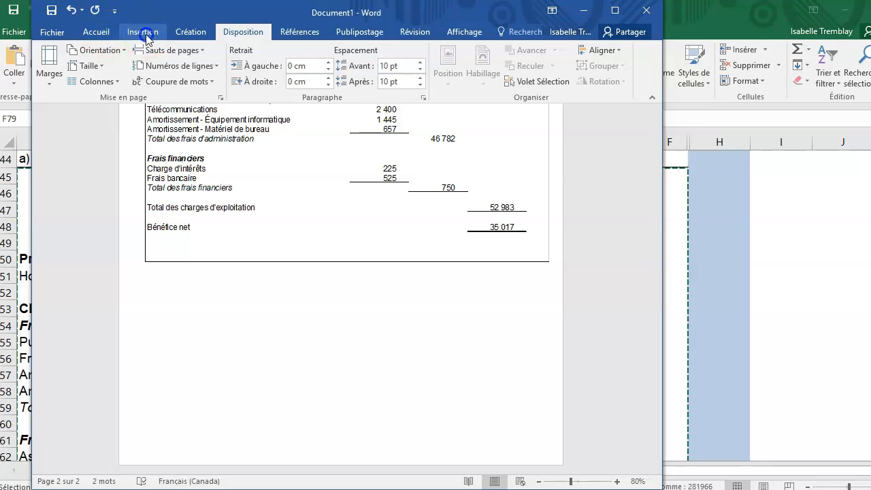
pyautogui.click(47, 76)
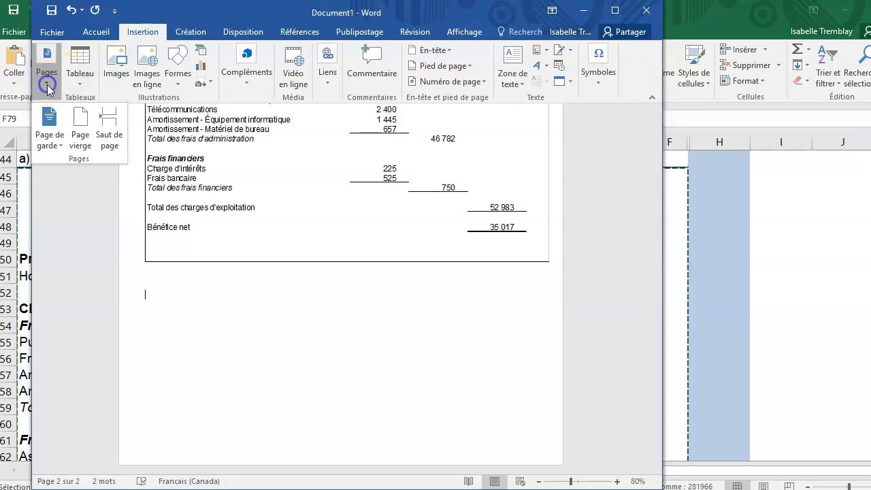
pyautogui.click(95, 141)
pyautogui.scroll(-5, 266, 317)
pyautogui.click(254, 369)
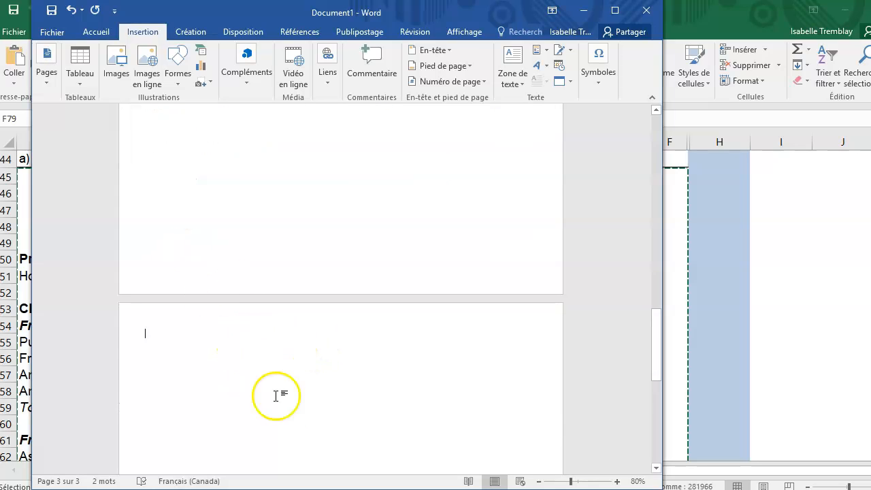
# - Insert another page break from the blank third page to add a fourth page
pyautogui.scroll(-3, 312, 371)
pyautogui.scroll(-3, 319, 372)
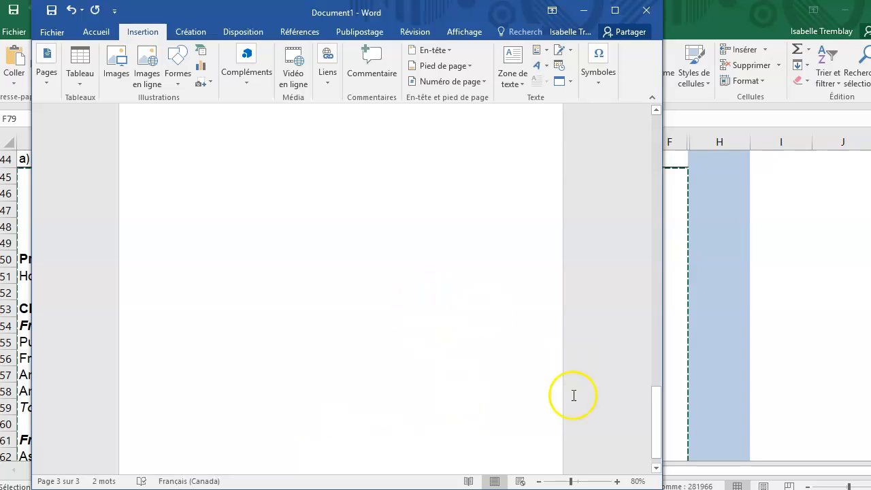
pyautogui.scroll(4, 225, 247)
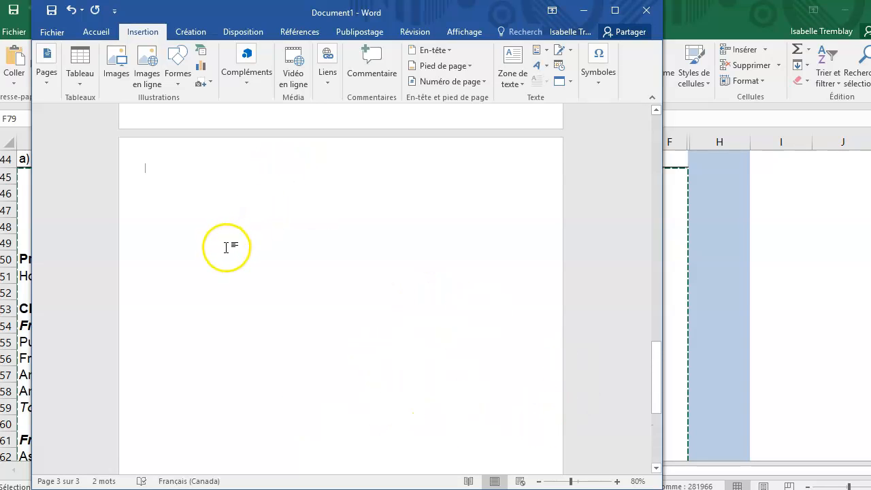
pyautogui.click(51, 92)
pyautogui.scroll(3, 204, 296)
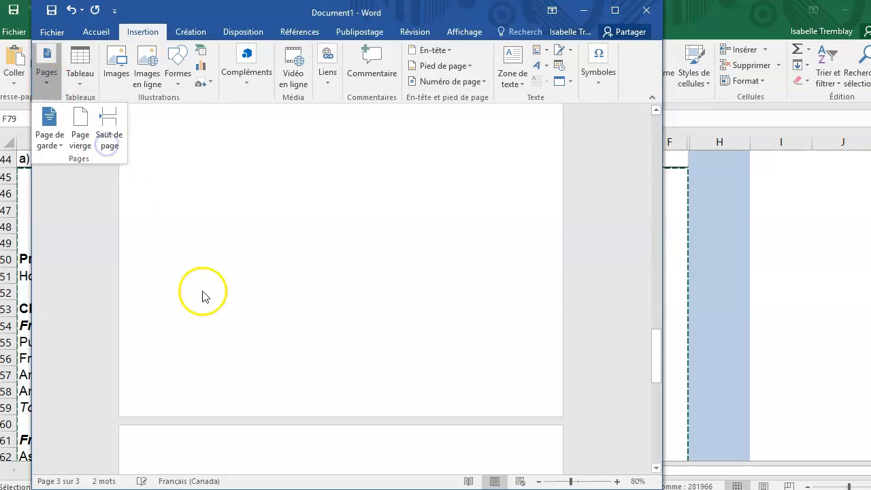
# - Switch to the Excel workbook and copy the statement of equity (État des capitaux propres), range B82:F96
pyautogui.click(721, 279)
pyautogui.scroll(-12, 334, 381)
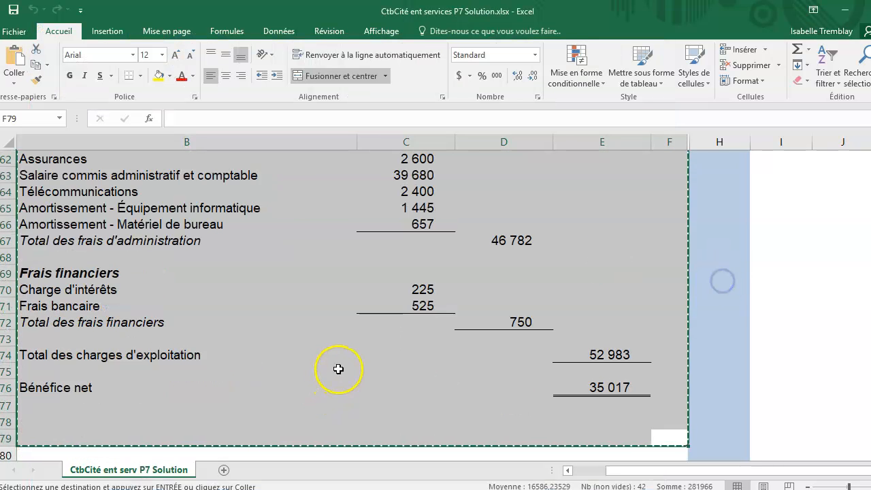
pyautogui.moveTo(41, 194); pyautogui.dragTo(660, 427)
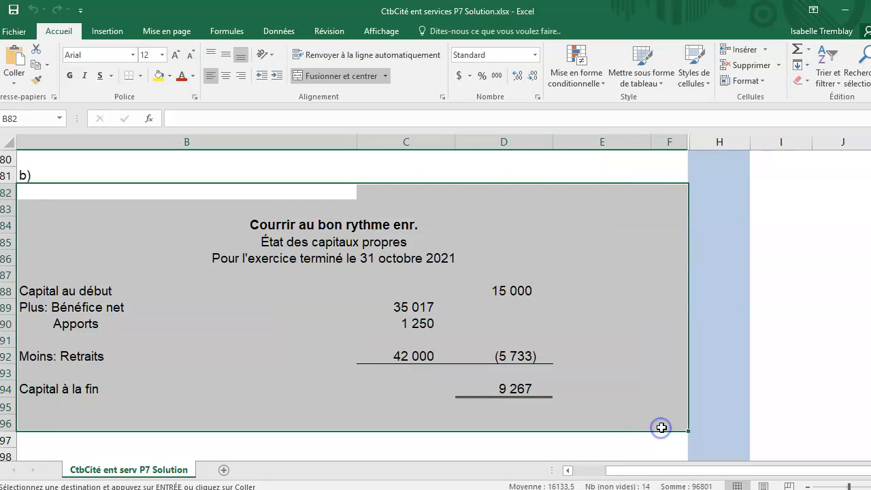
pyautogui.rightClick(339, 283)
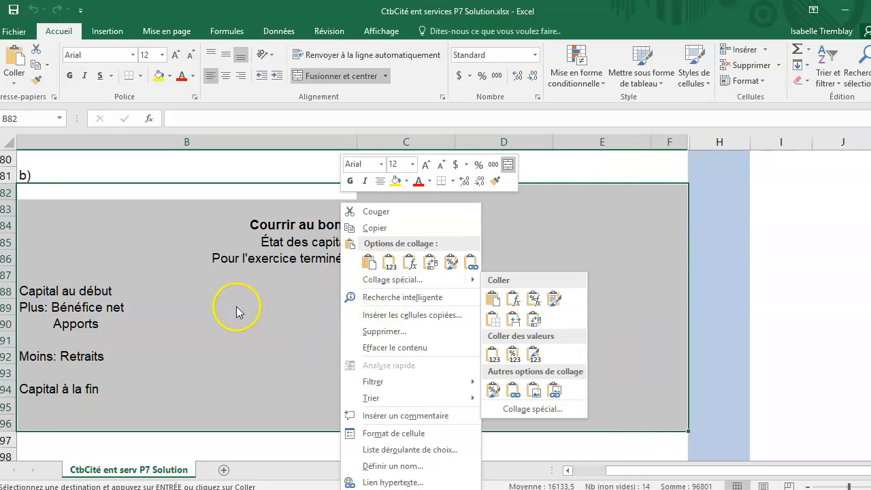
pyautogui.click(373, 227)
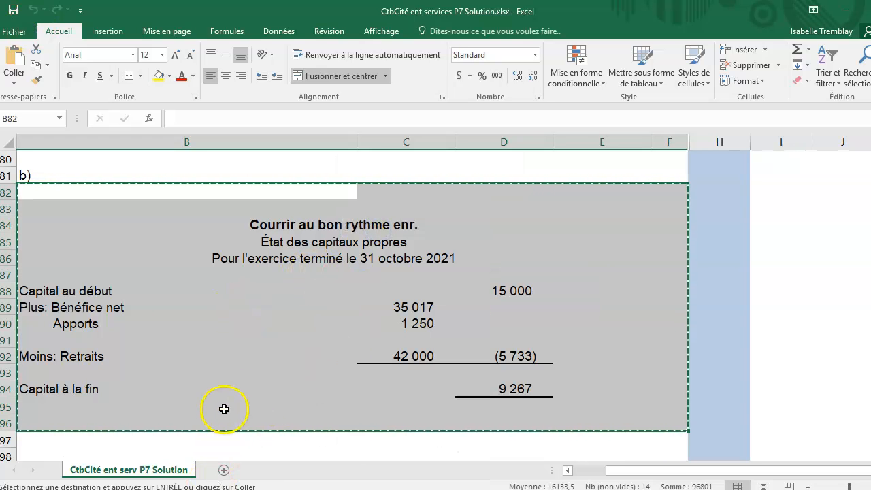
# - Switch to the Word document and paste the copied statement of equity as a picture on the third page
pyautogui.hotkey('alt', 'Tab')
pyautogui.scroll(8, 206, 409)
pyautogui.scroll(2, 255, 342)
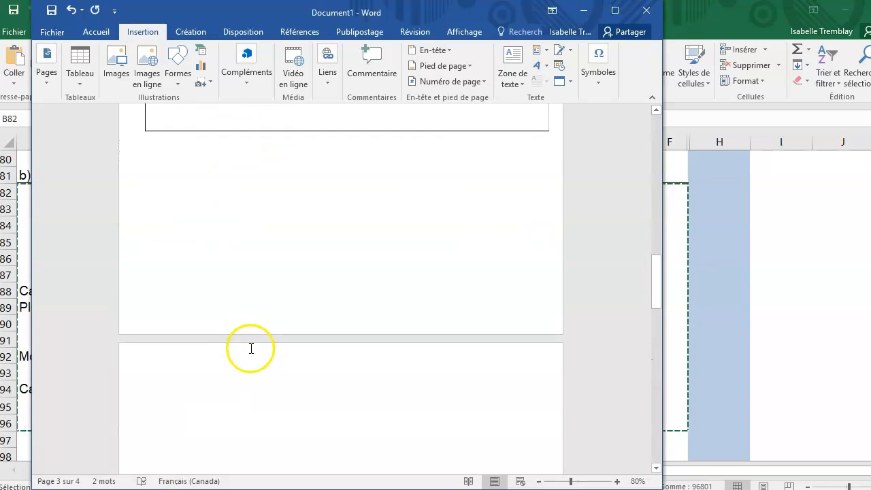
pyautogui.scroll(-3, 251, 347)
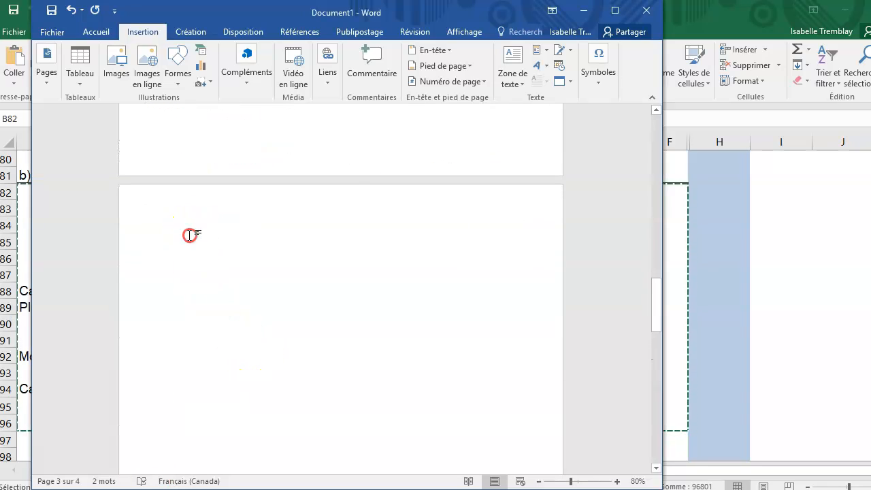
pyautogui.rightClick(189, 235)
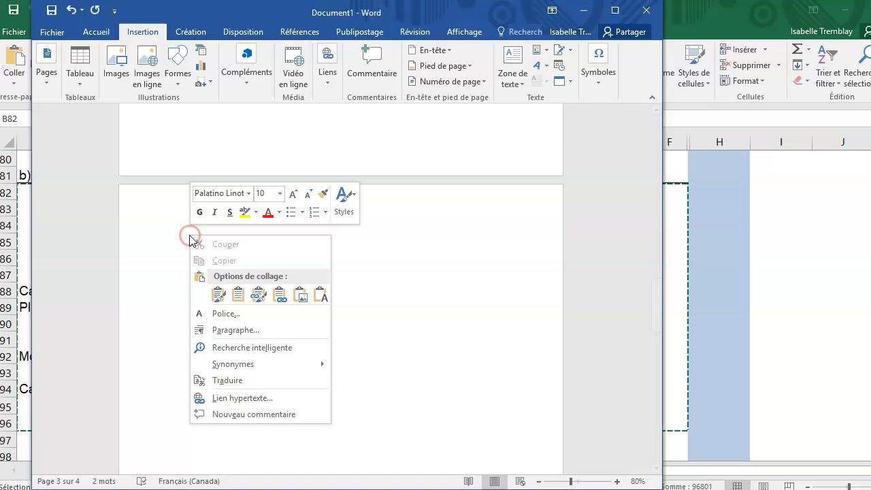
pyautogui.click(300, 295)
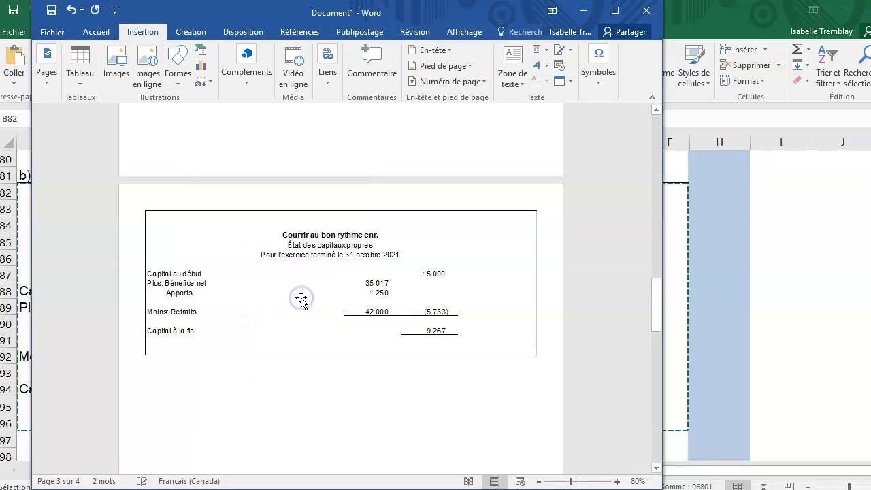
pyautogui.click(450, 415)
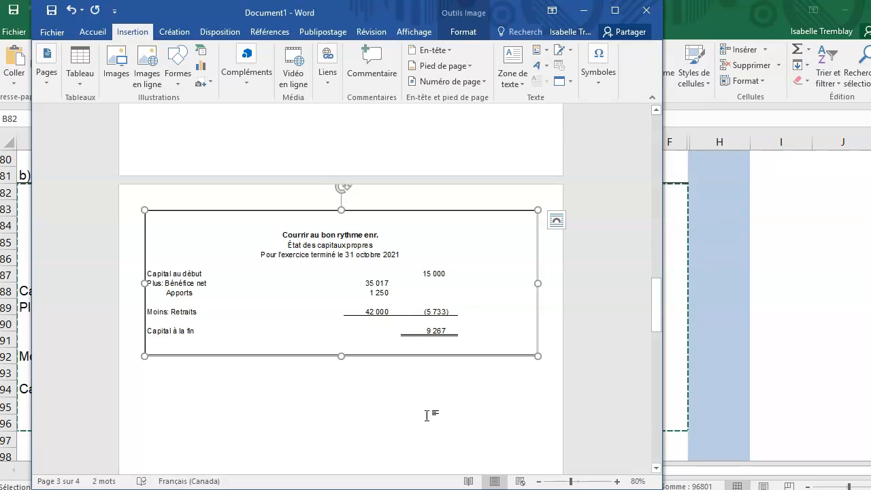
# - Maximize the document window and review the pages back up to the first page
pyautogui.scroll(10, 427, 416)
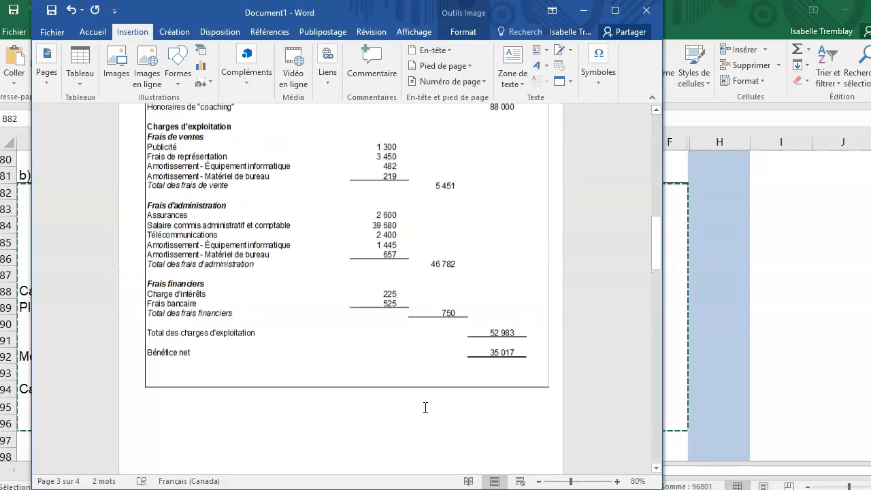
pyautogui.scroll(3, 425, 386)
pyautogui.click(614, 10)
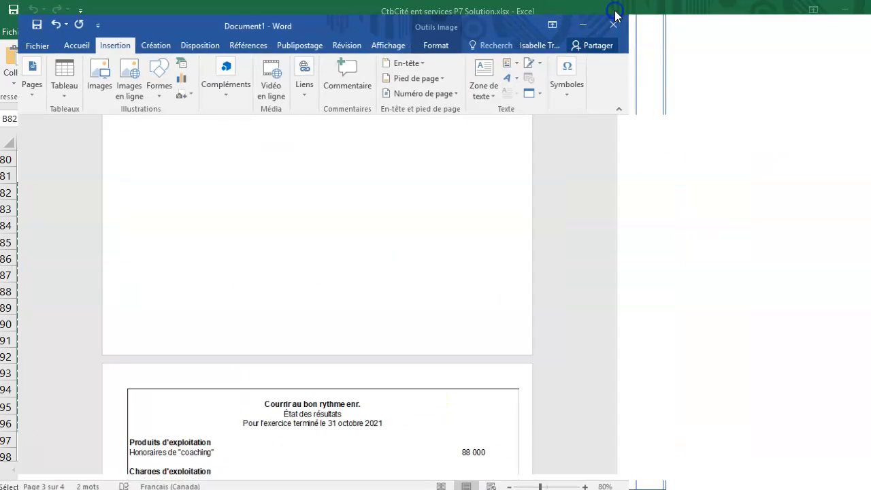
pyautogui.scroll(3, 136, 272)
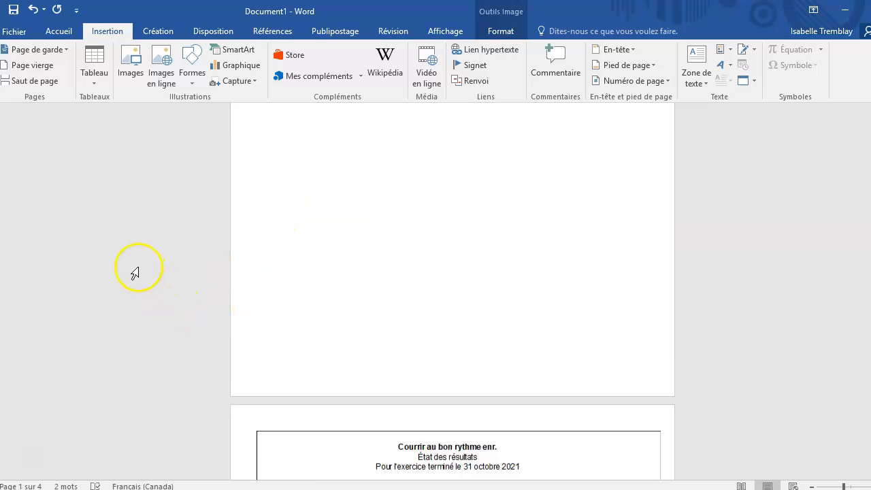
# - Set up a save as PDF named "États financiers" in the EN CLASSE folder, and cancel it without saving
pyautogui.click(15, 32)
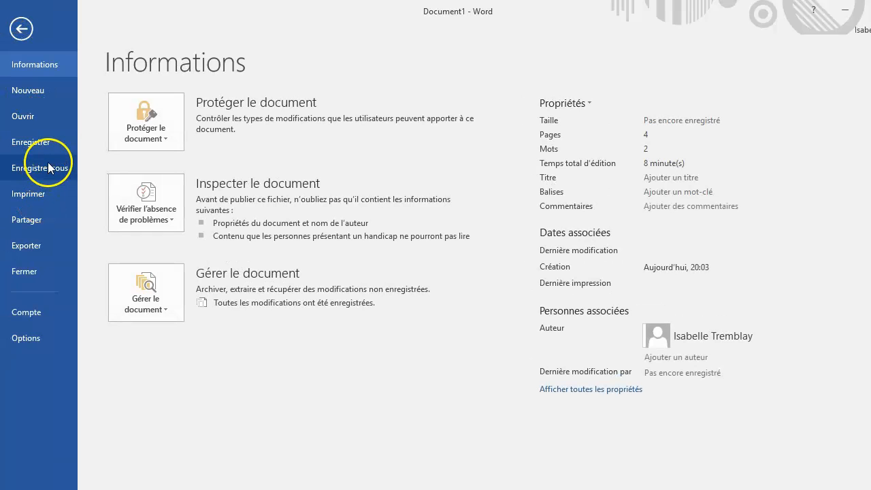
pyautogui.click(49, 167)
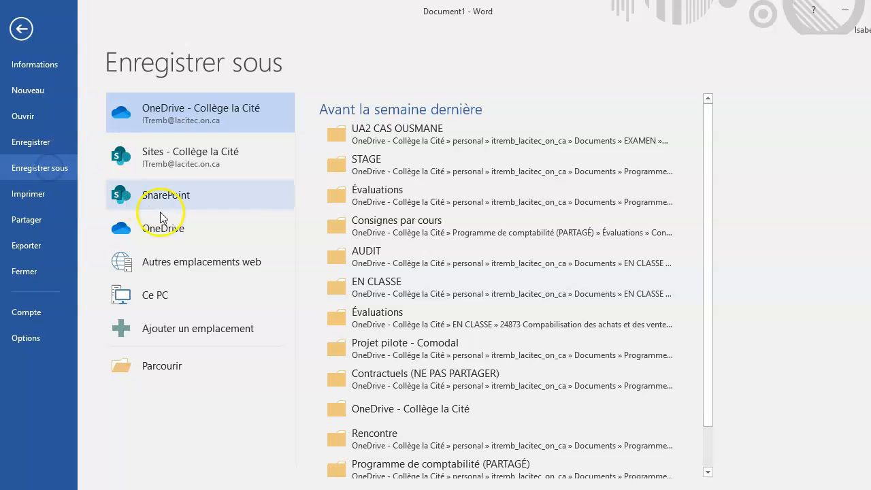
pyautogui.click(385, 290)
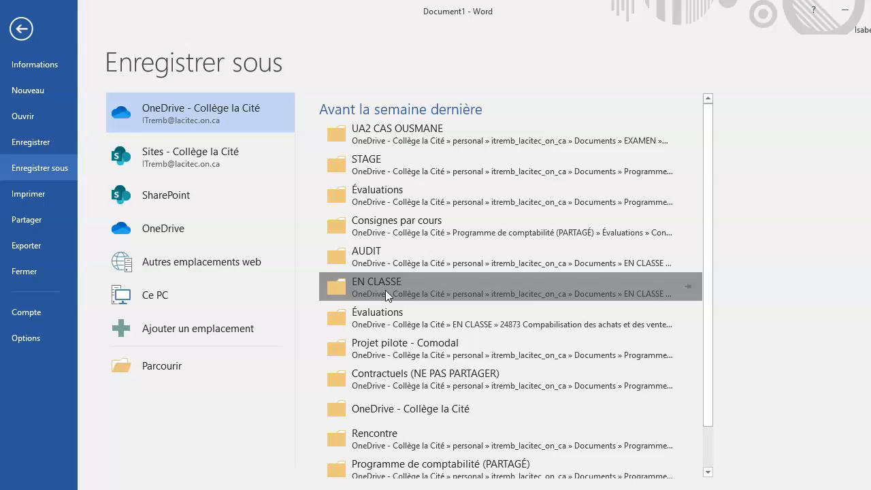
pyautogui.click(385, 290)
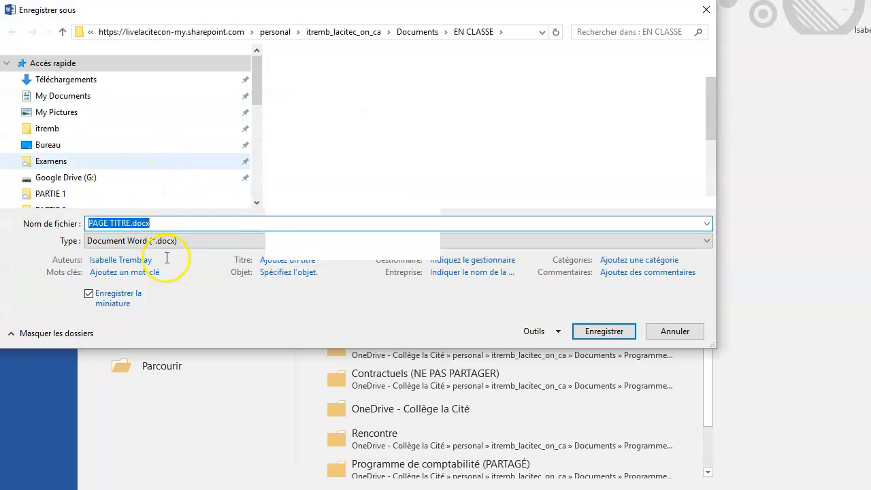
pyautogui.click(174, 241)
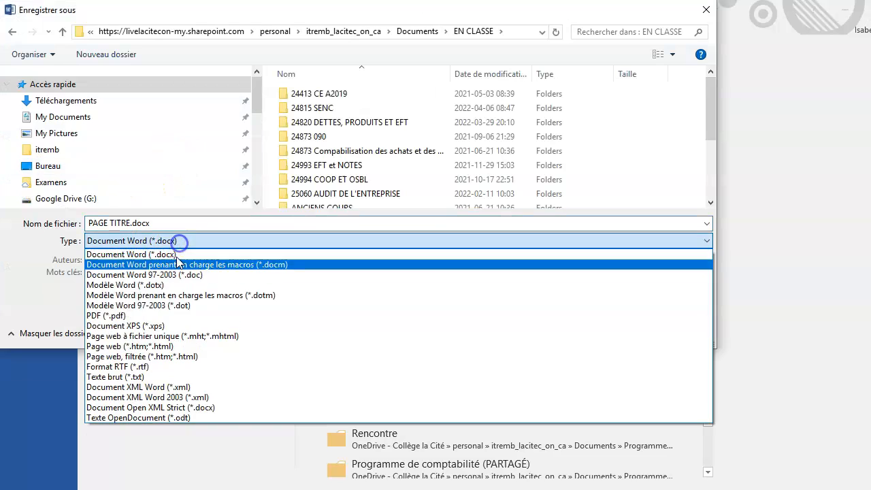
pyautogui.click(165, 316)
pyautogui.click(147, 225)
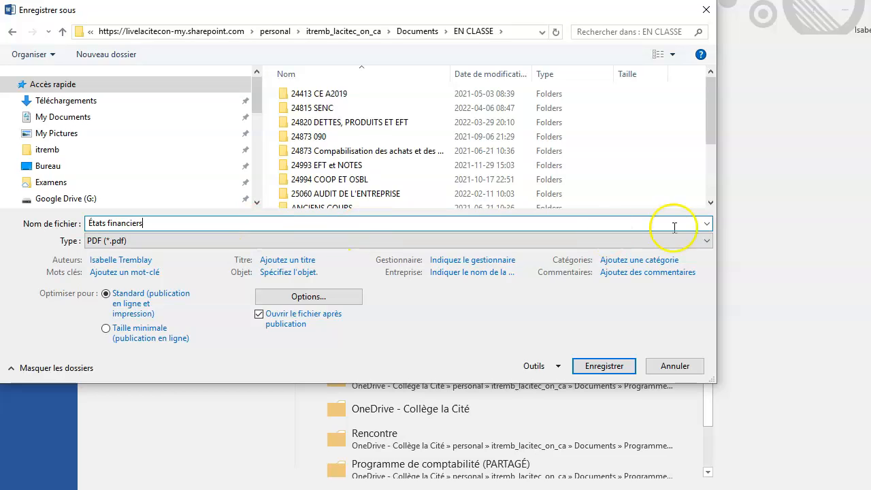
pyautogui.click(676, 368)
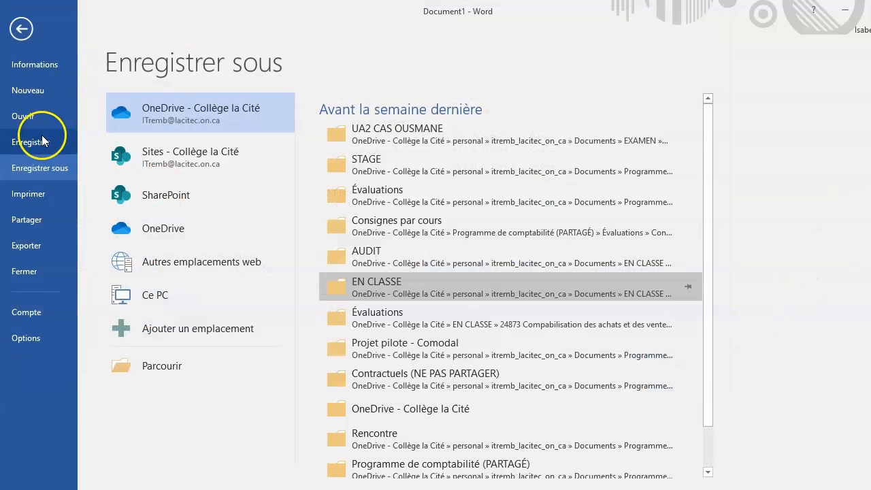
# - Choose Microsoft Print to PDF as the printer for the document and preview the pages up to page 3
pyautogui.click(41, 197)
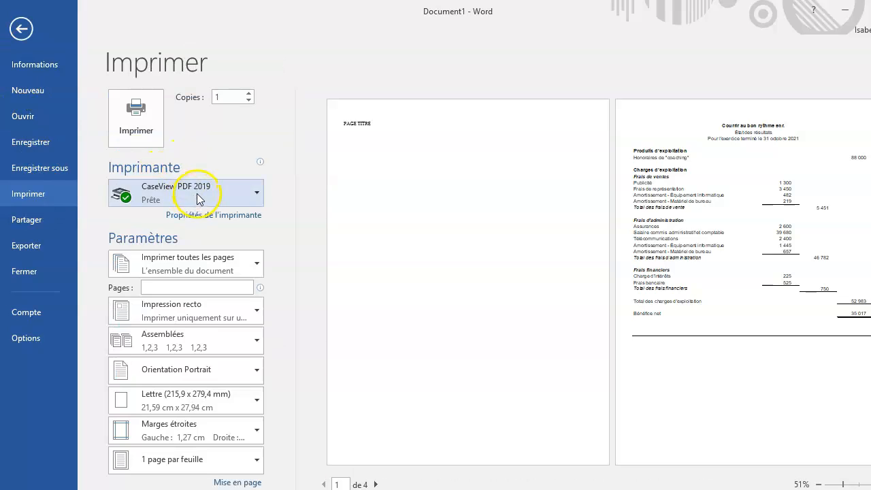
pyautogui.click(199, 198)
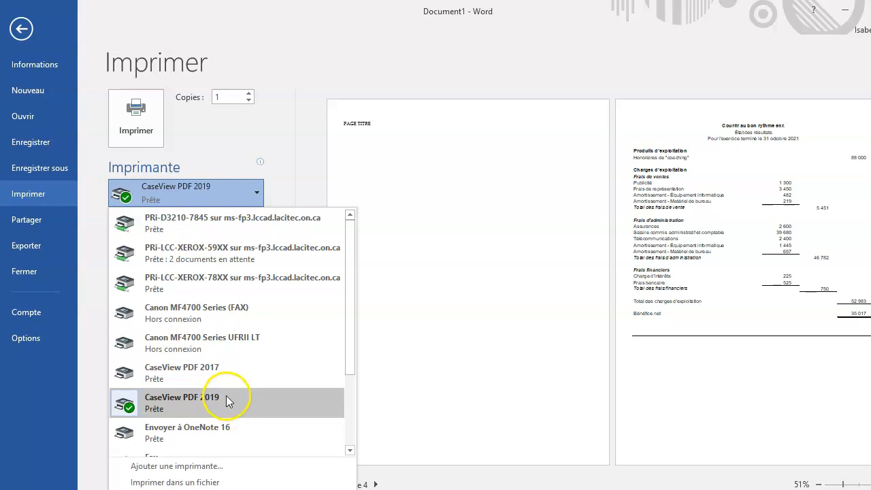
pyautogui.scroll(-3, 235, 371)
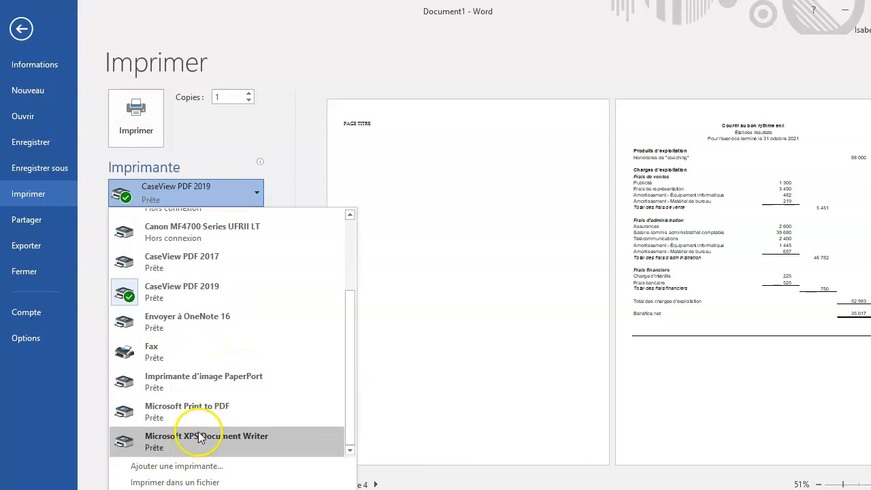
pyautogui.click(216, 413)
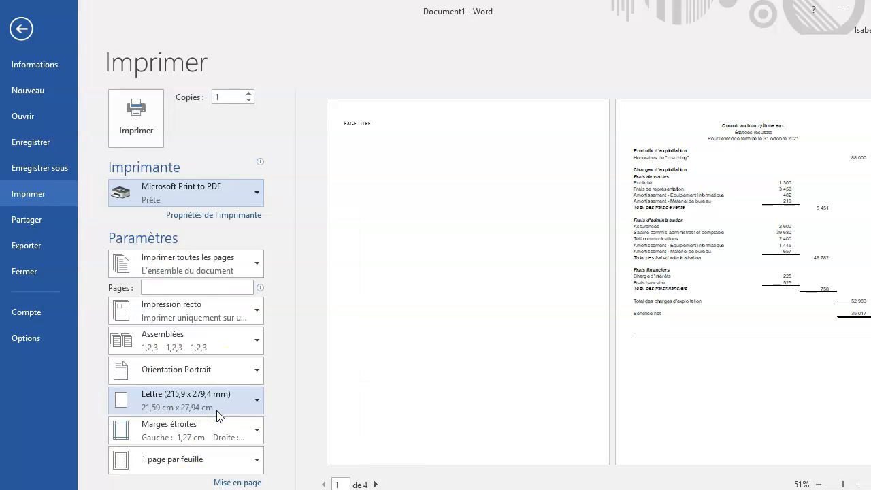
pyautogui.click(375, 484)
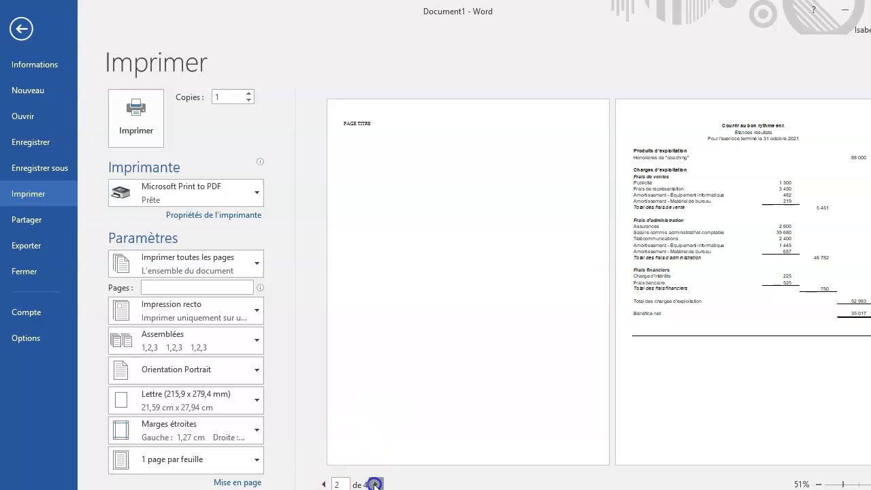
pyautogui.click(374, 483)
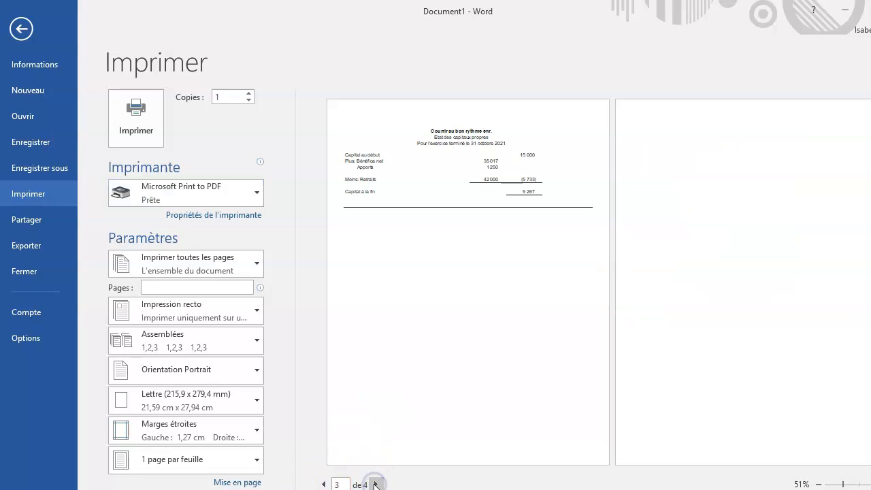
# - Check the remaining pages in the print preview, send the document to Microsoft Print to PDF, and cancel saving the output
pyautogui.click(324, 483)
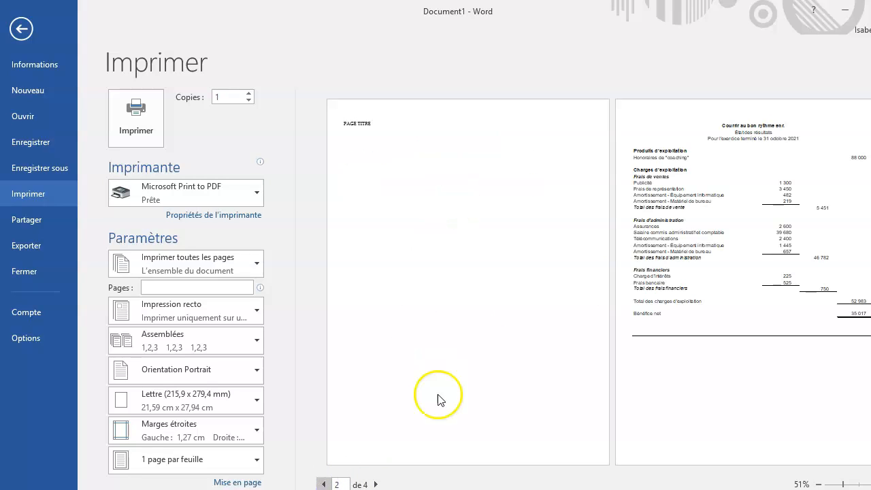
pyautogui.click(376, 484)
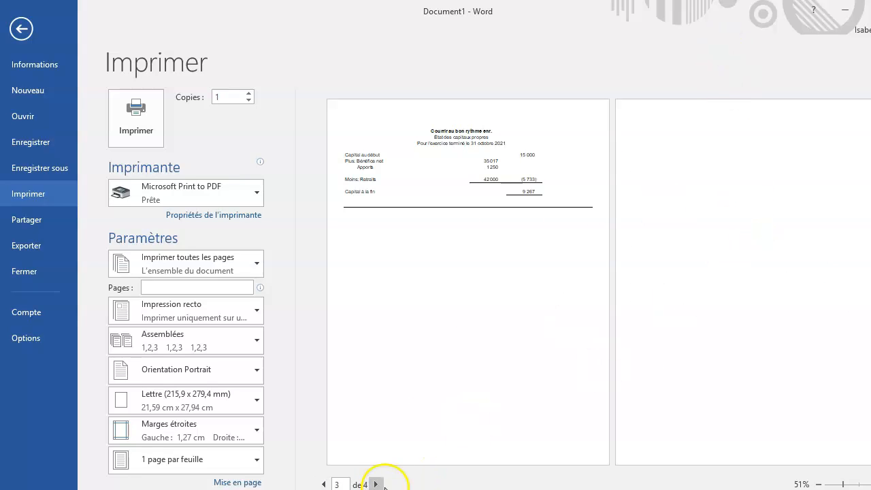
pyautogui.click(375, 484)
pyautogui.click(133, 128)
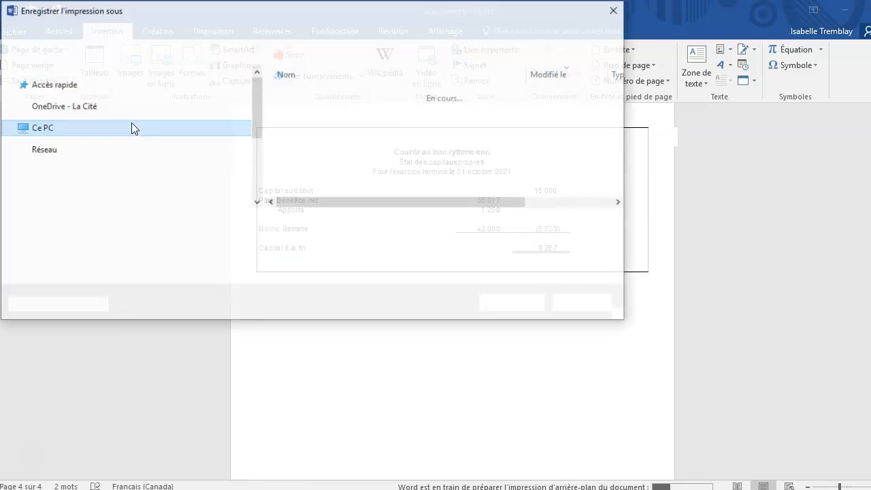
pyautogui.press('Escape')
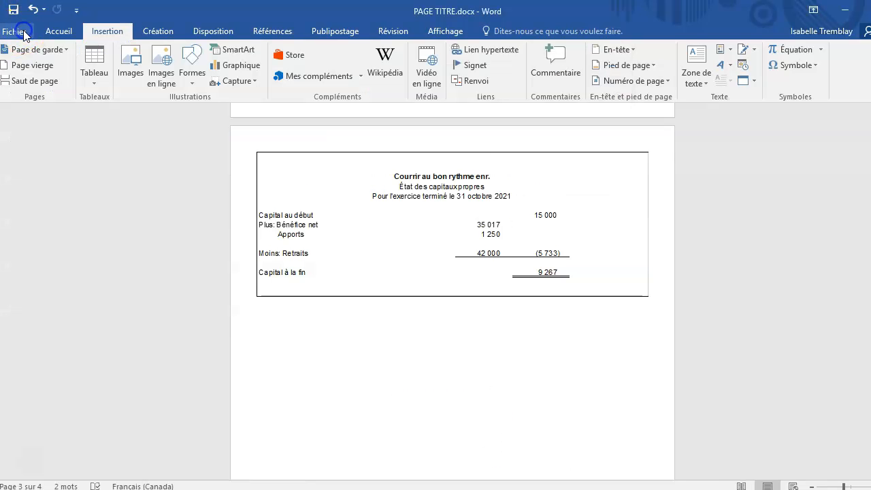
# - Save a copy of the document in PDF format as PAGE TITRE.pdf in the Bureau folder
pyautogui.click(21, 32)
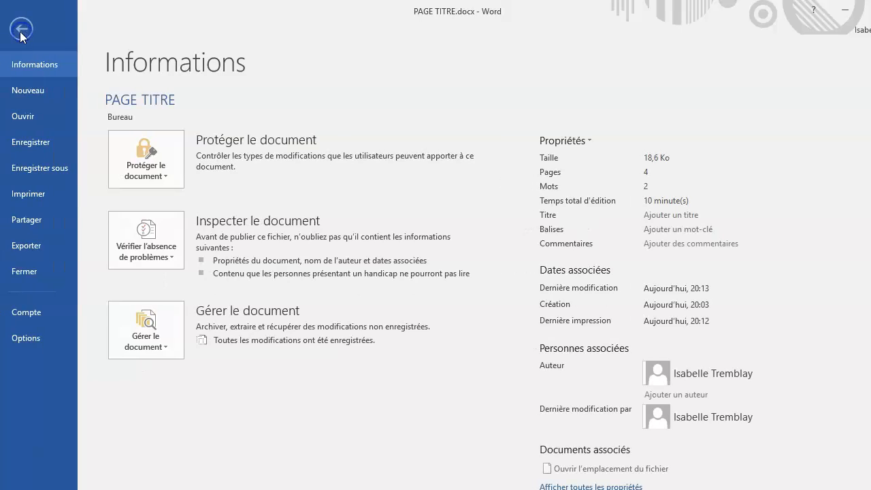
pyautogui.click(51, 170)
pyautogui.click(385, 142)
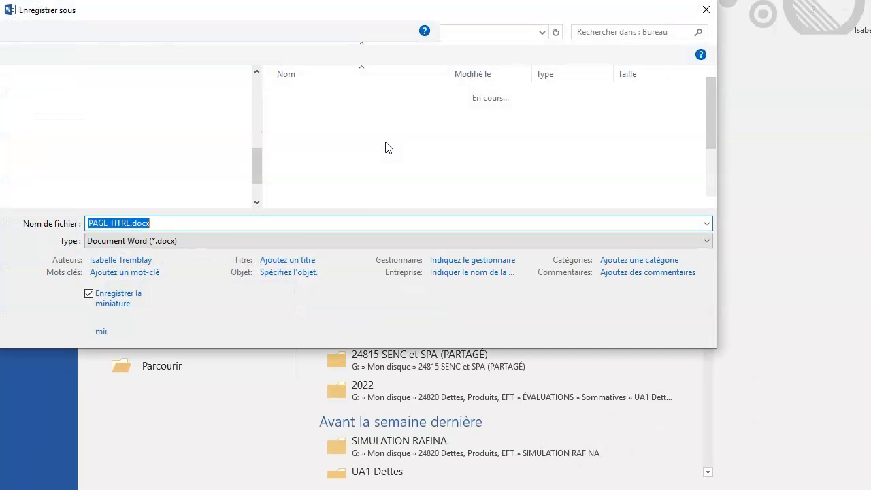
pyautogui.click(260, 240)
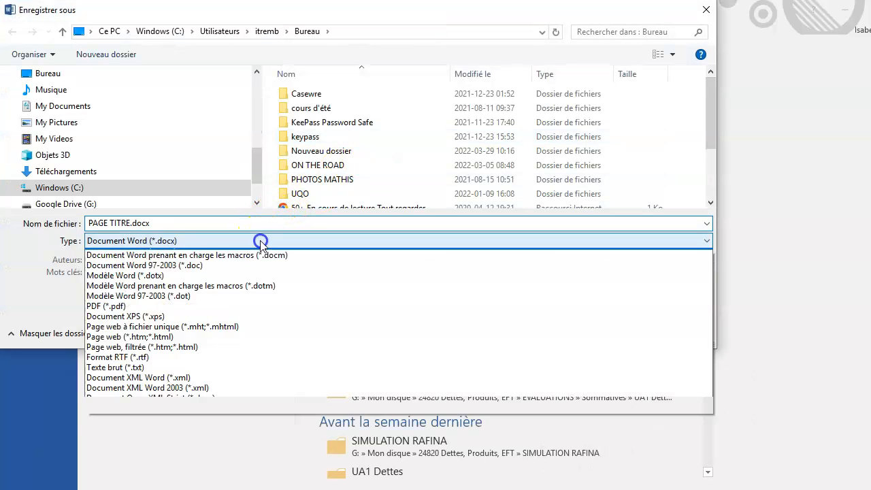
pyautogui.click(228, 266)
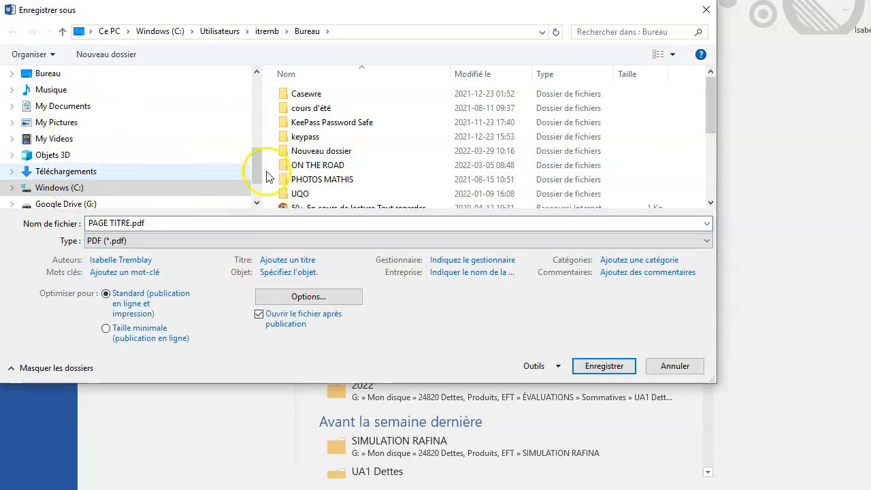
pyautogui.scroll(2, 146, 140)
pyautogui.scroll(-1, 57, 196)
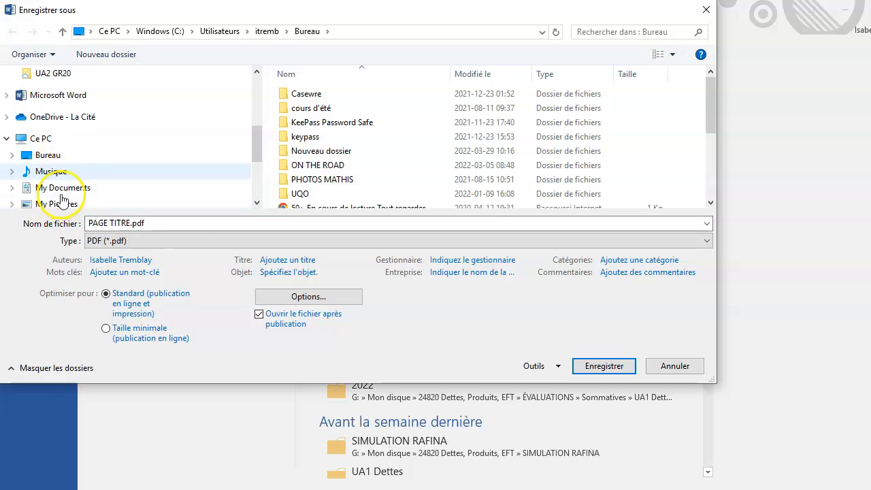
pyautogui.click(61, 158)
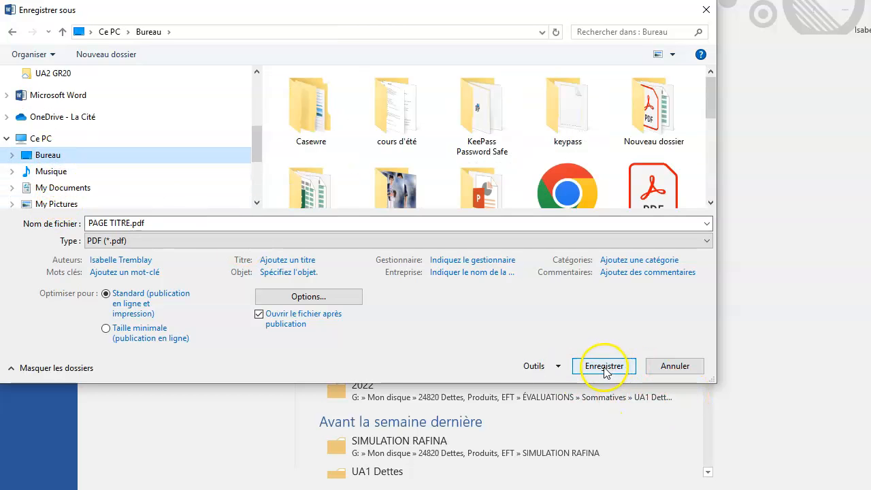
pyautogui.click(604, 366)
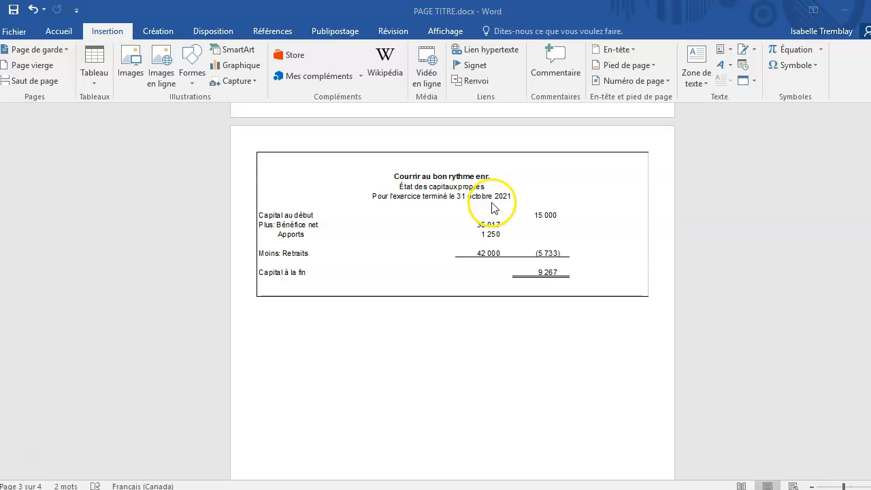